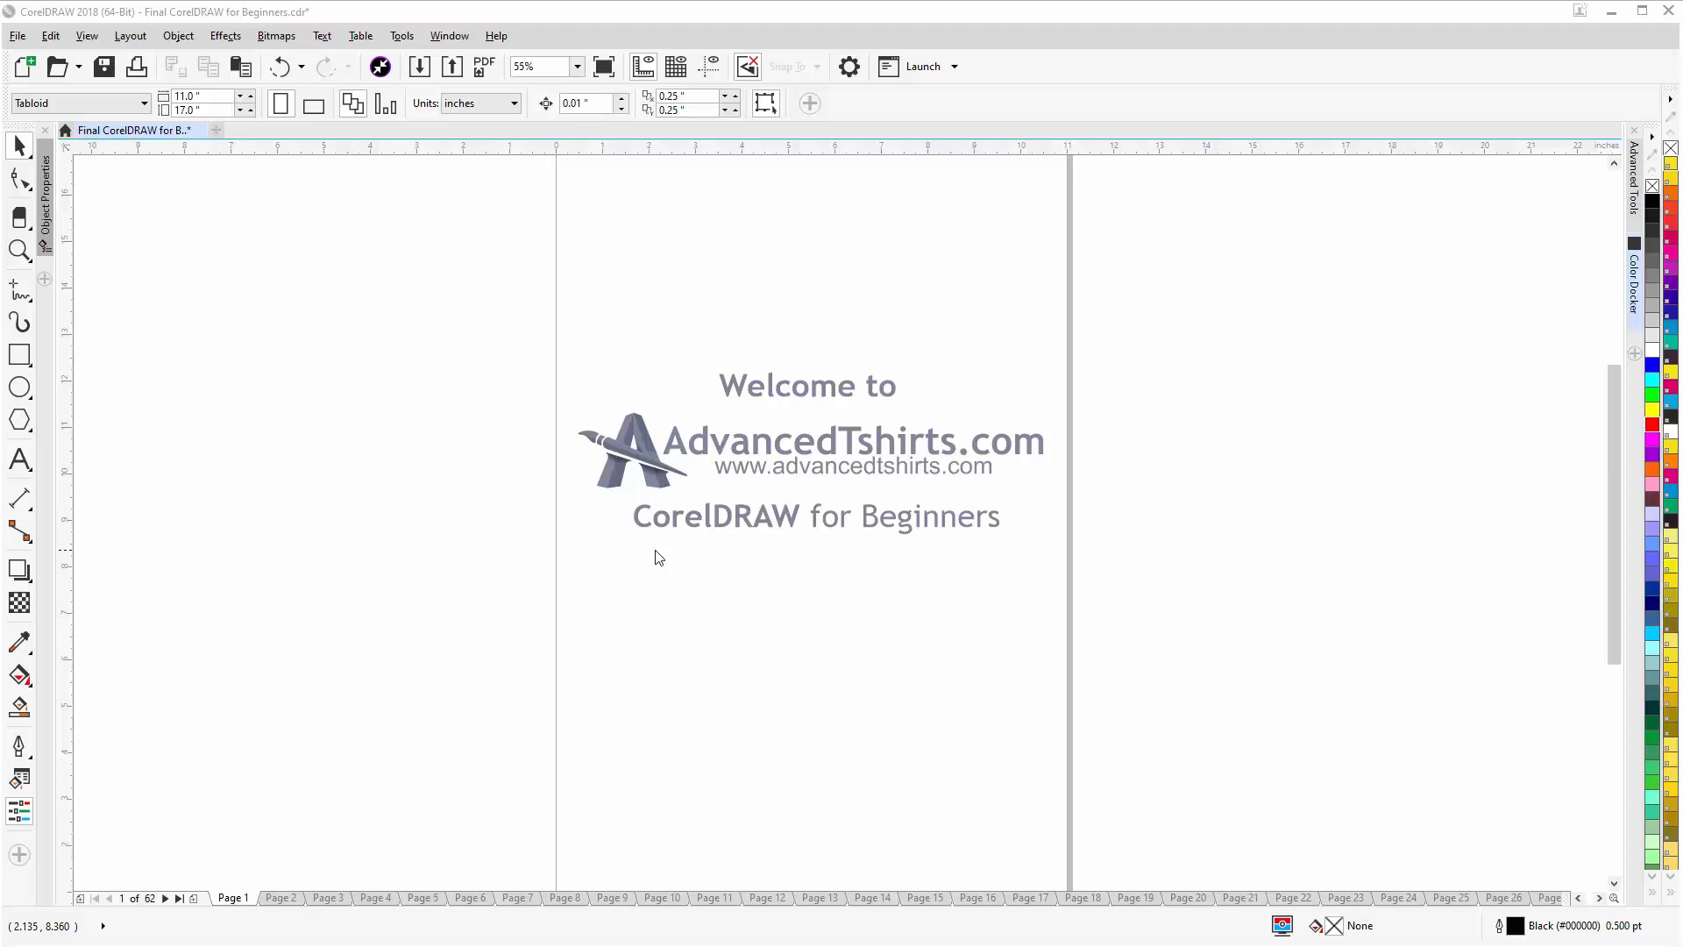
Step: Go to page 4 of the tutorial document showing the scattered green squares
click(382, 905)
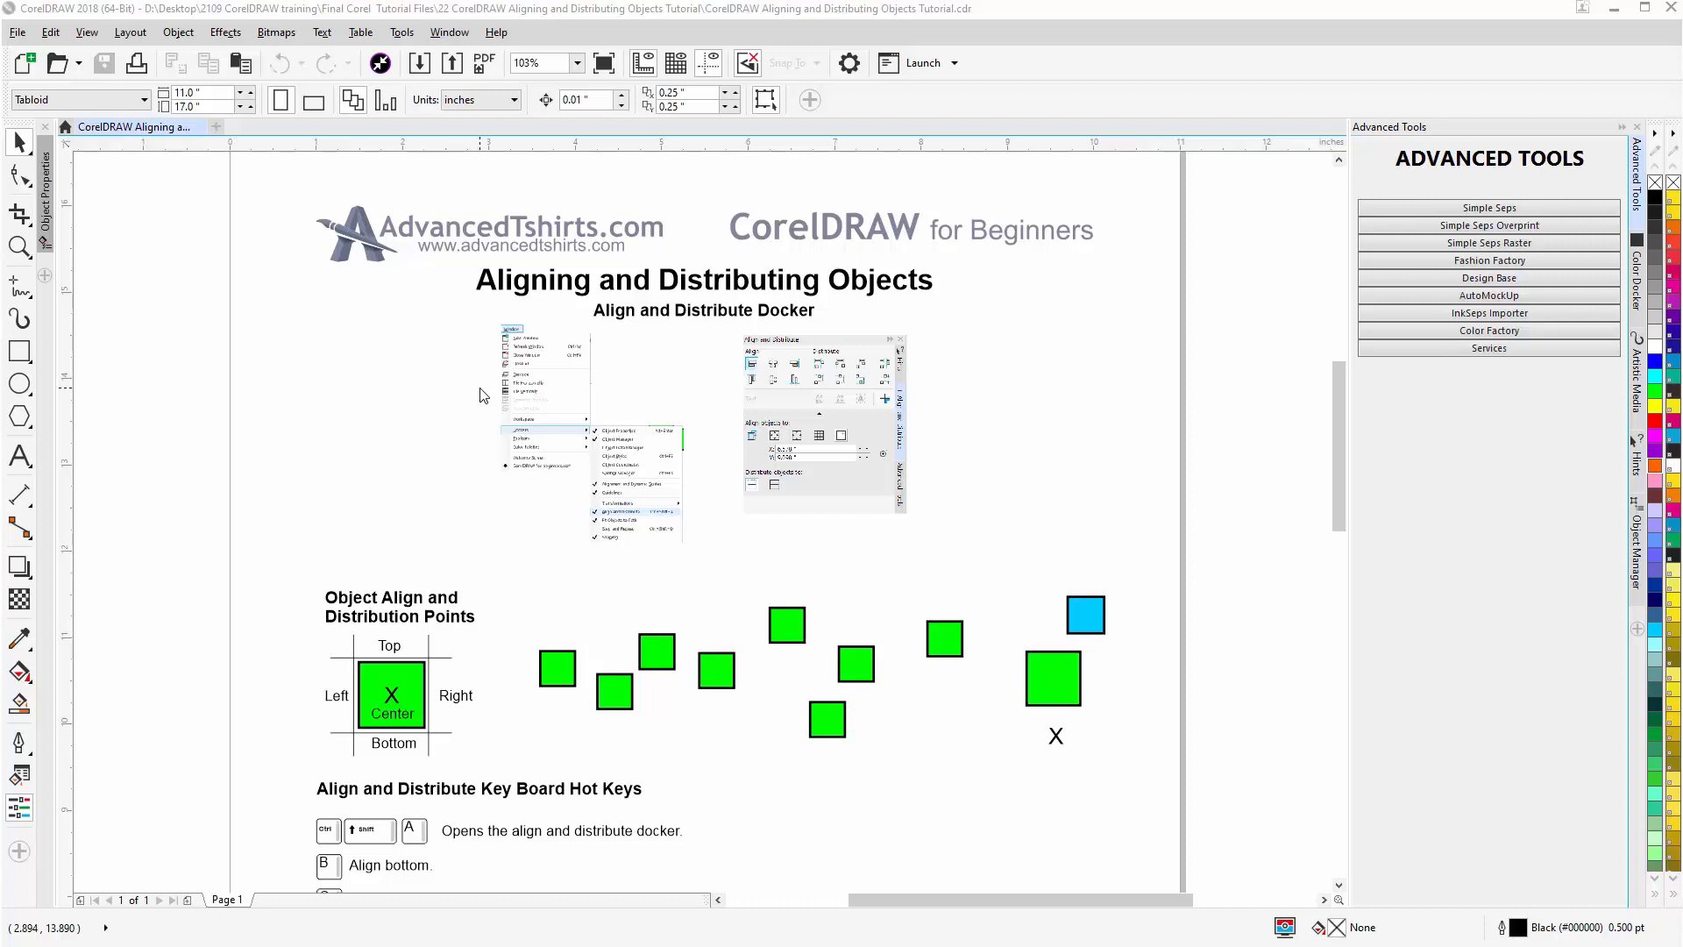
Step: Show the Align and Distribute docker beside the page (Ctrl+Shift+A)
click(449, 32)
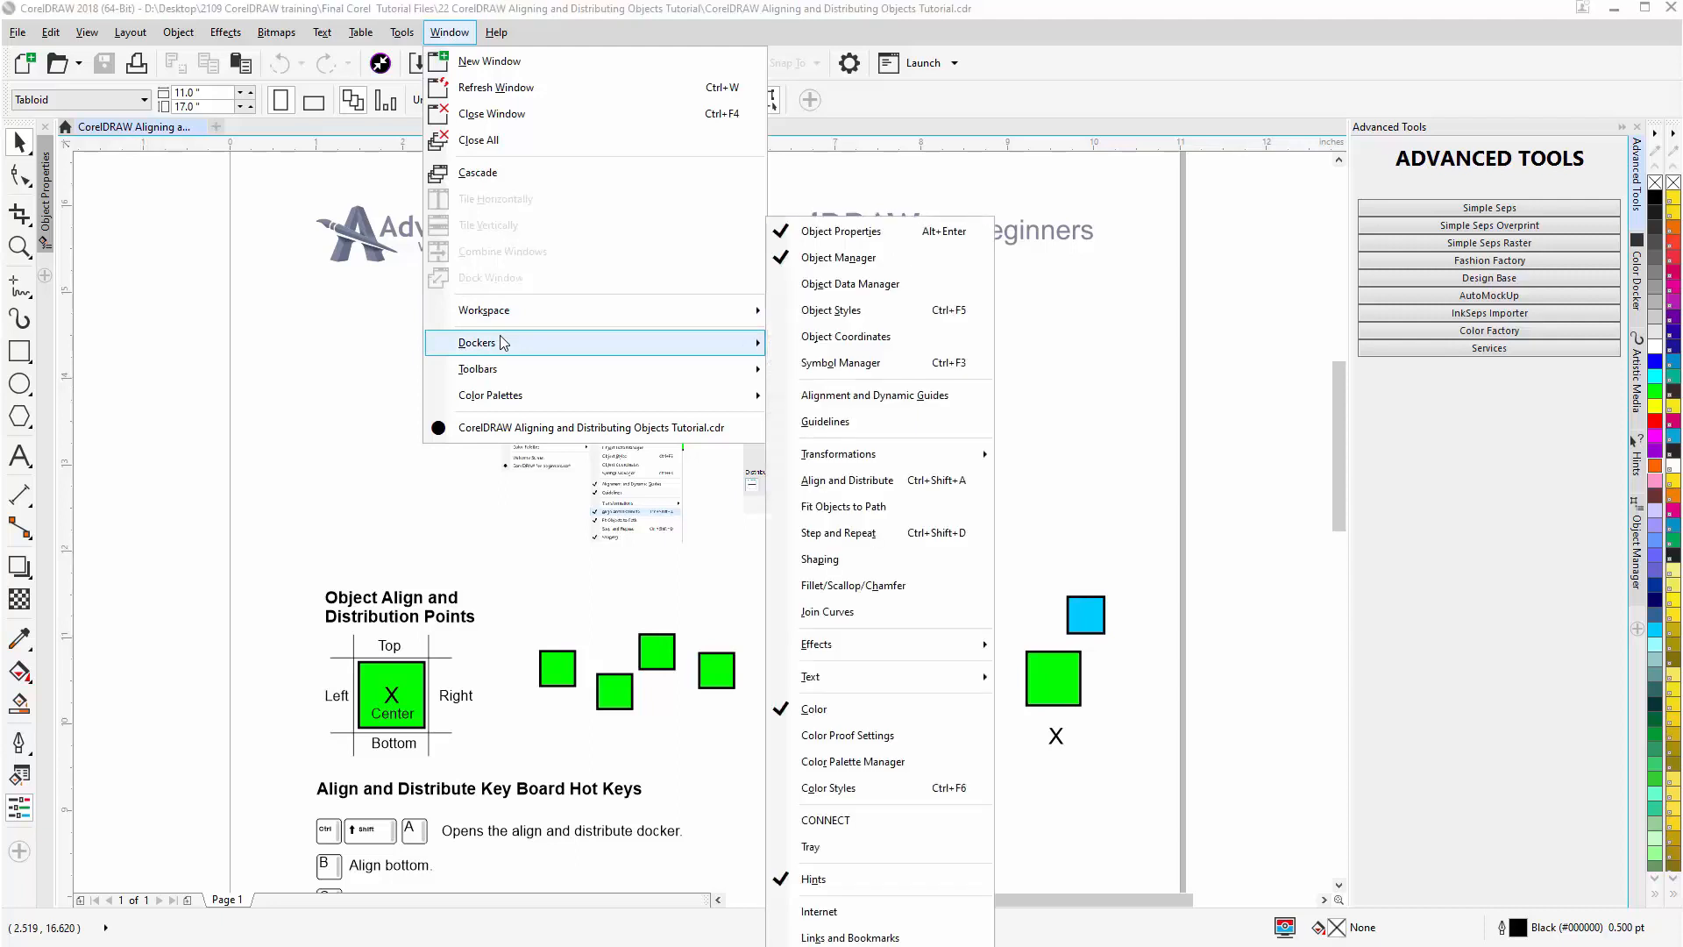
mouse_move(476, 342)
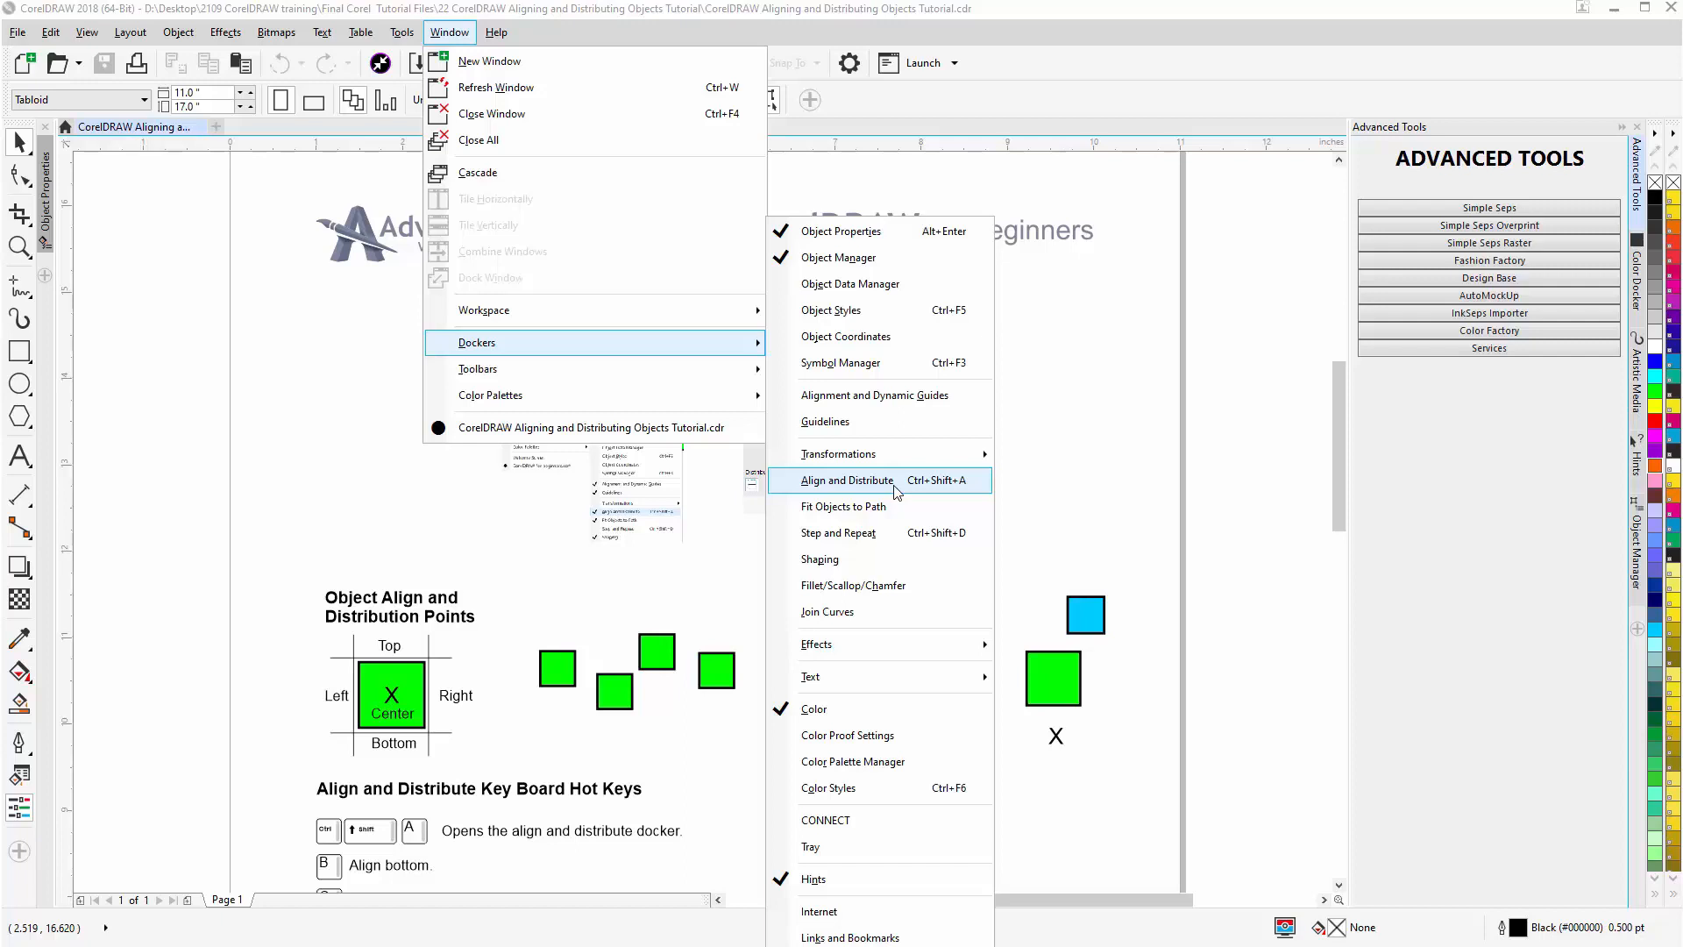
click(1115, 488)
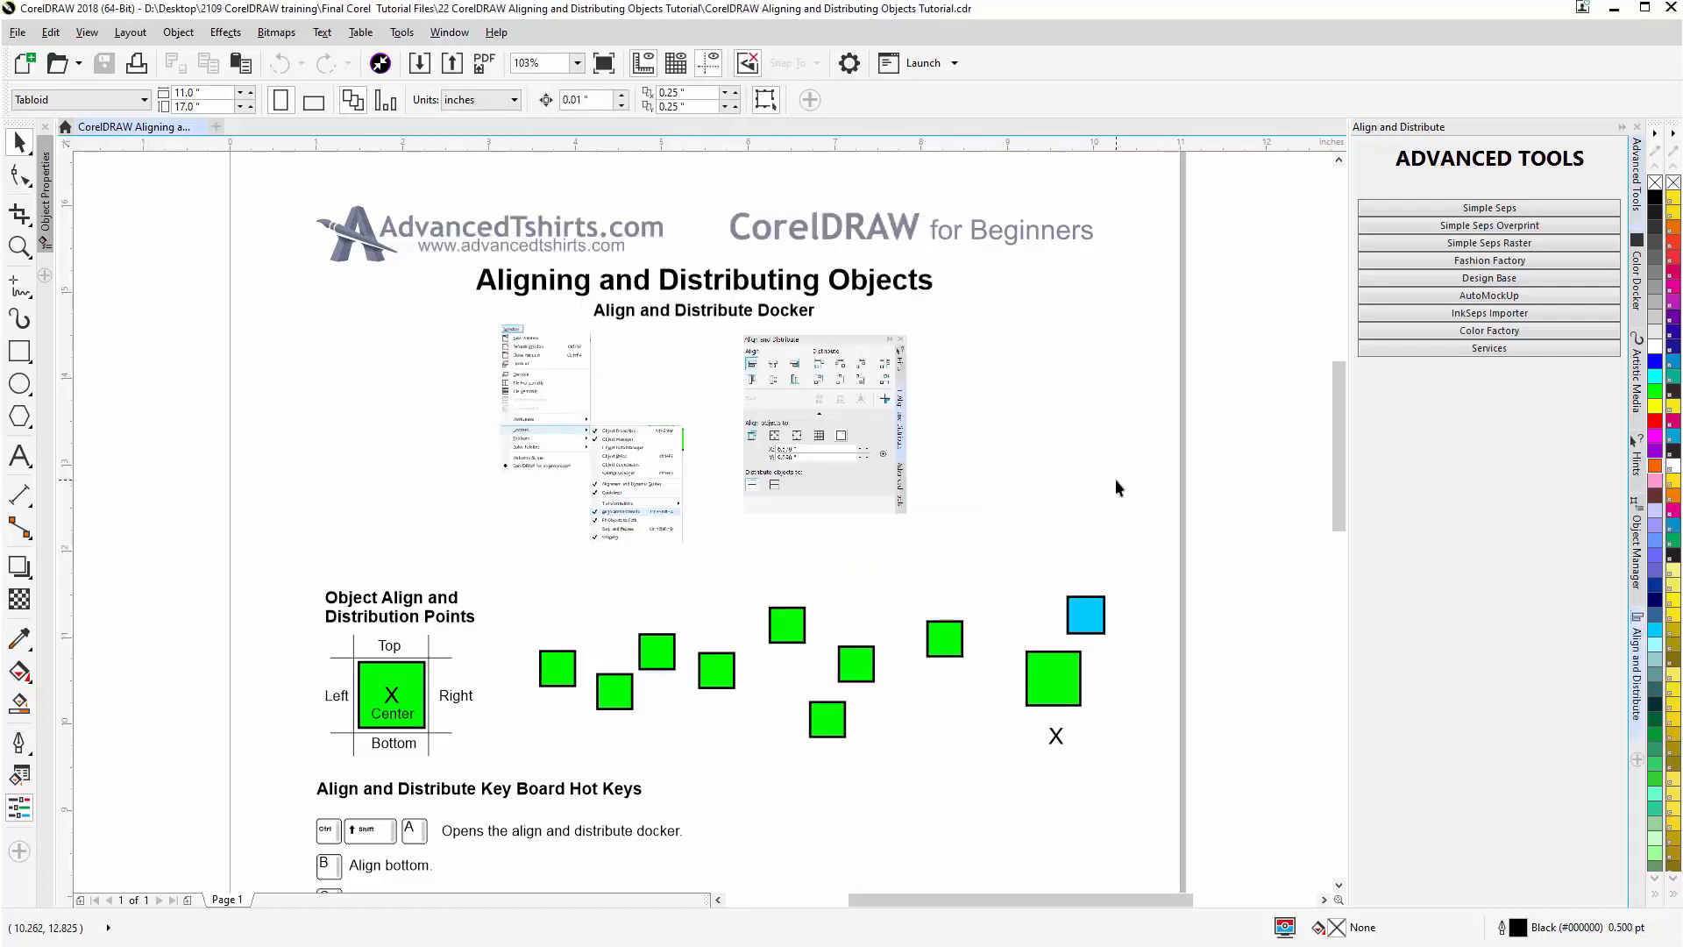
key(ctrl+shift+a)
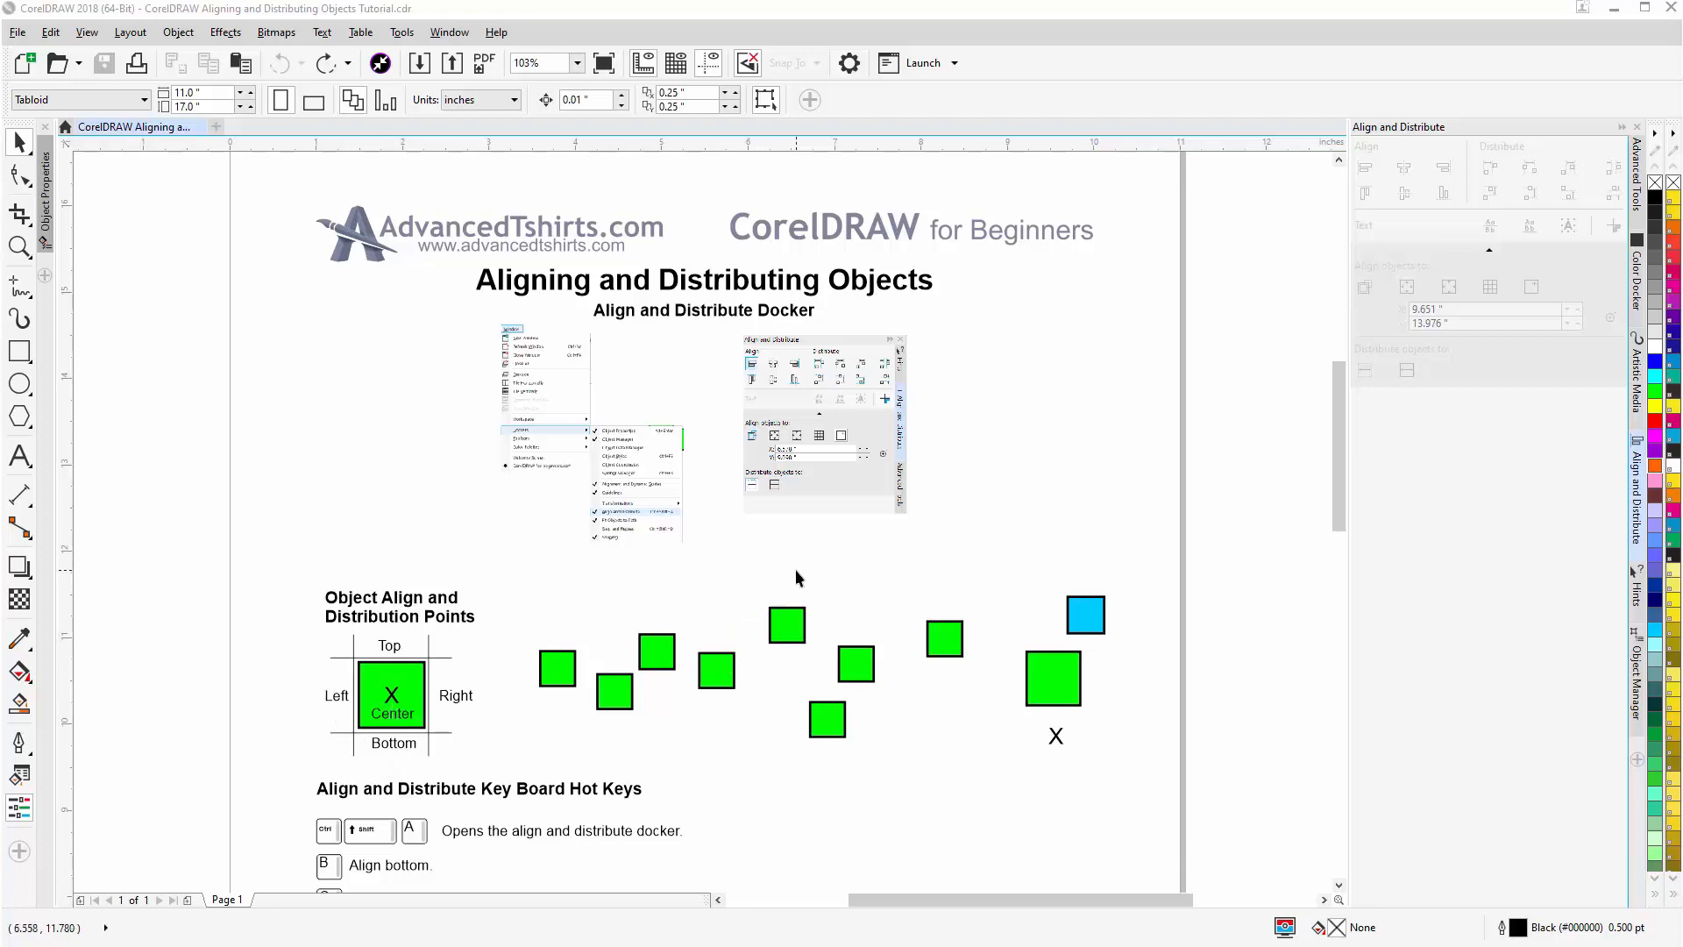
Step: Marquee-select the four leftmost green squares as one group
mouse_move(736, 579)
mouse_down()
mouse_move(717, 643)
mouse_move(511, 745)
mouse_up()
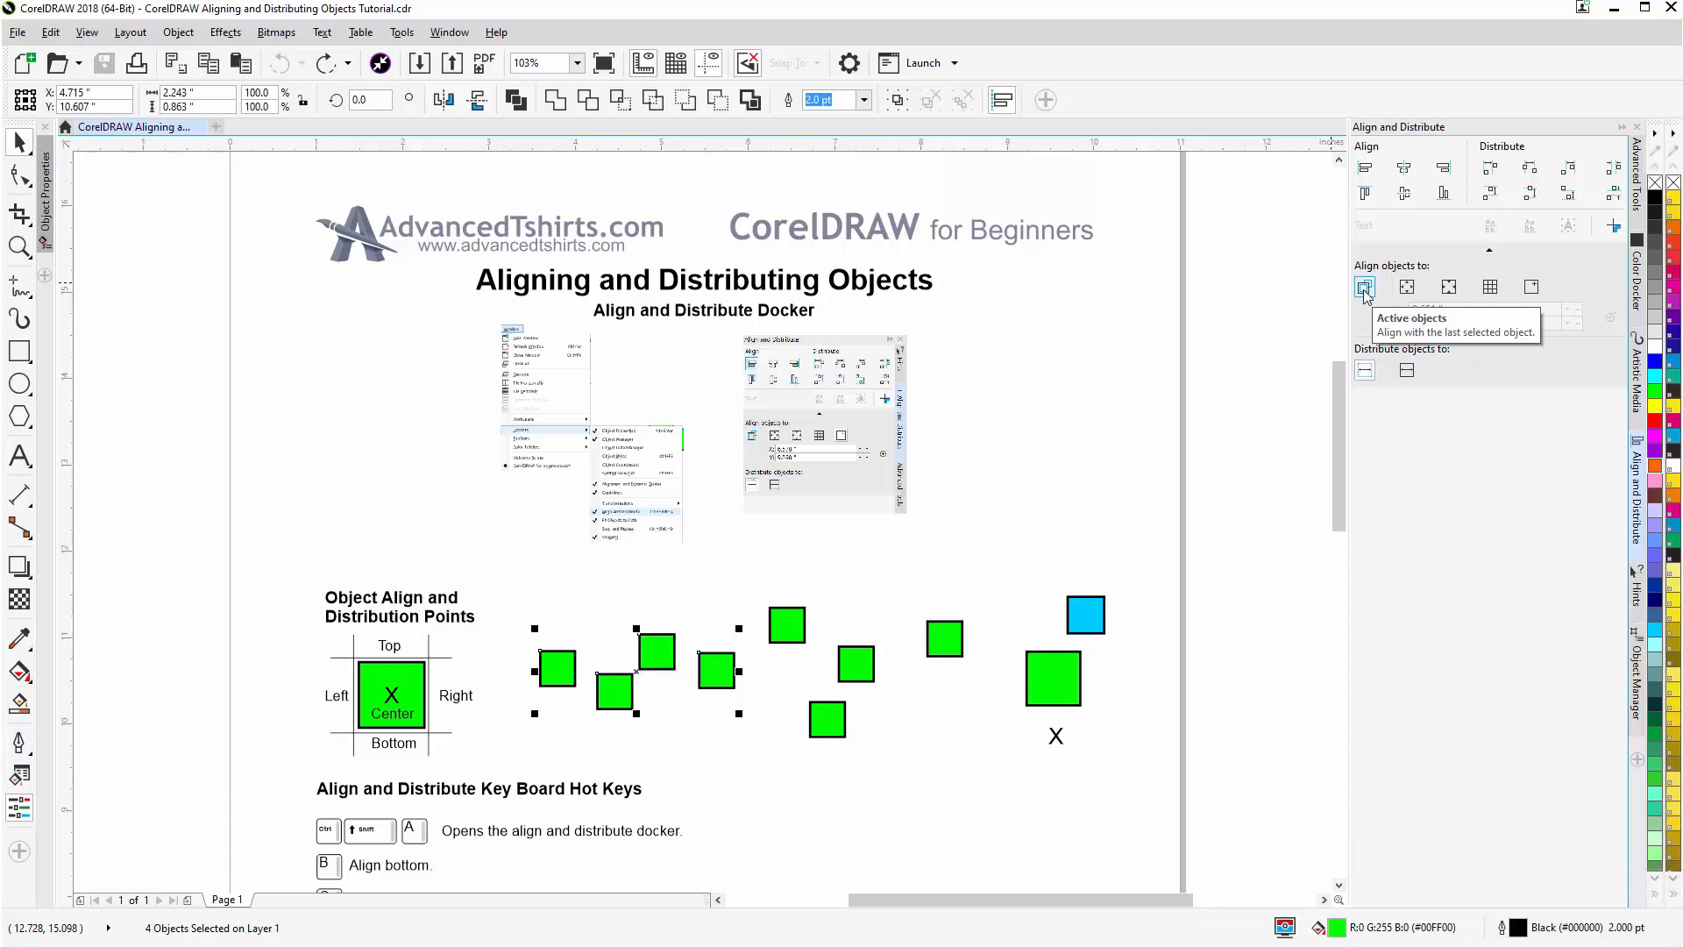
click(549, 587)
click(555, 667)
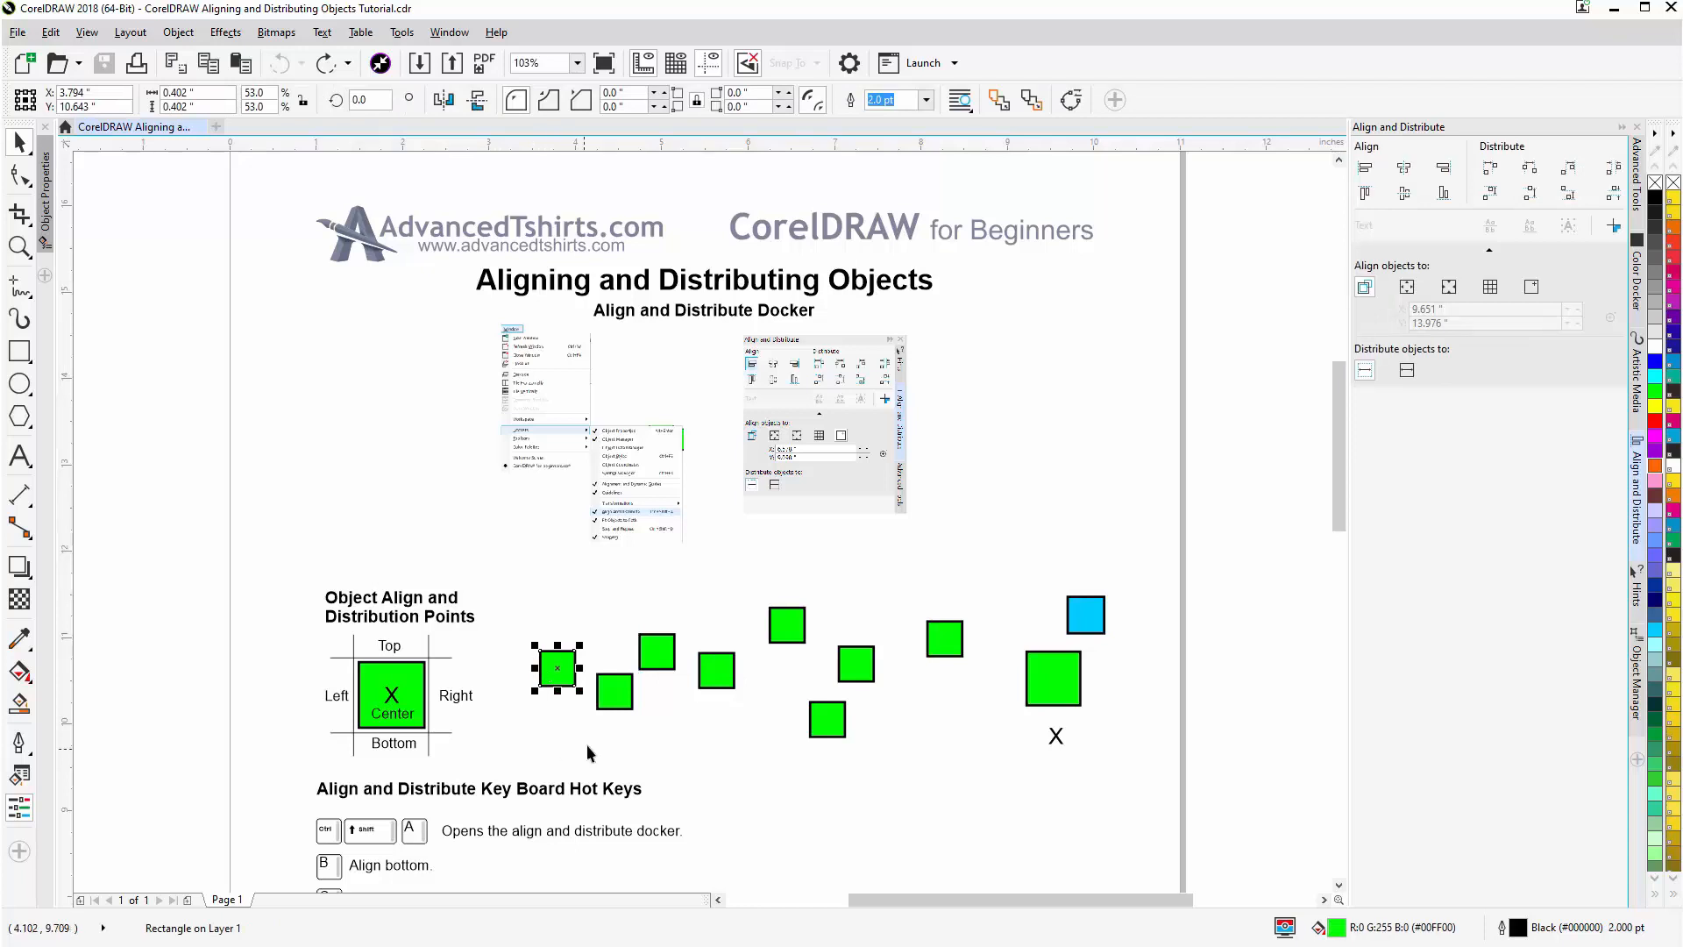
shift+click(615, 689)
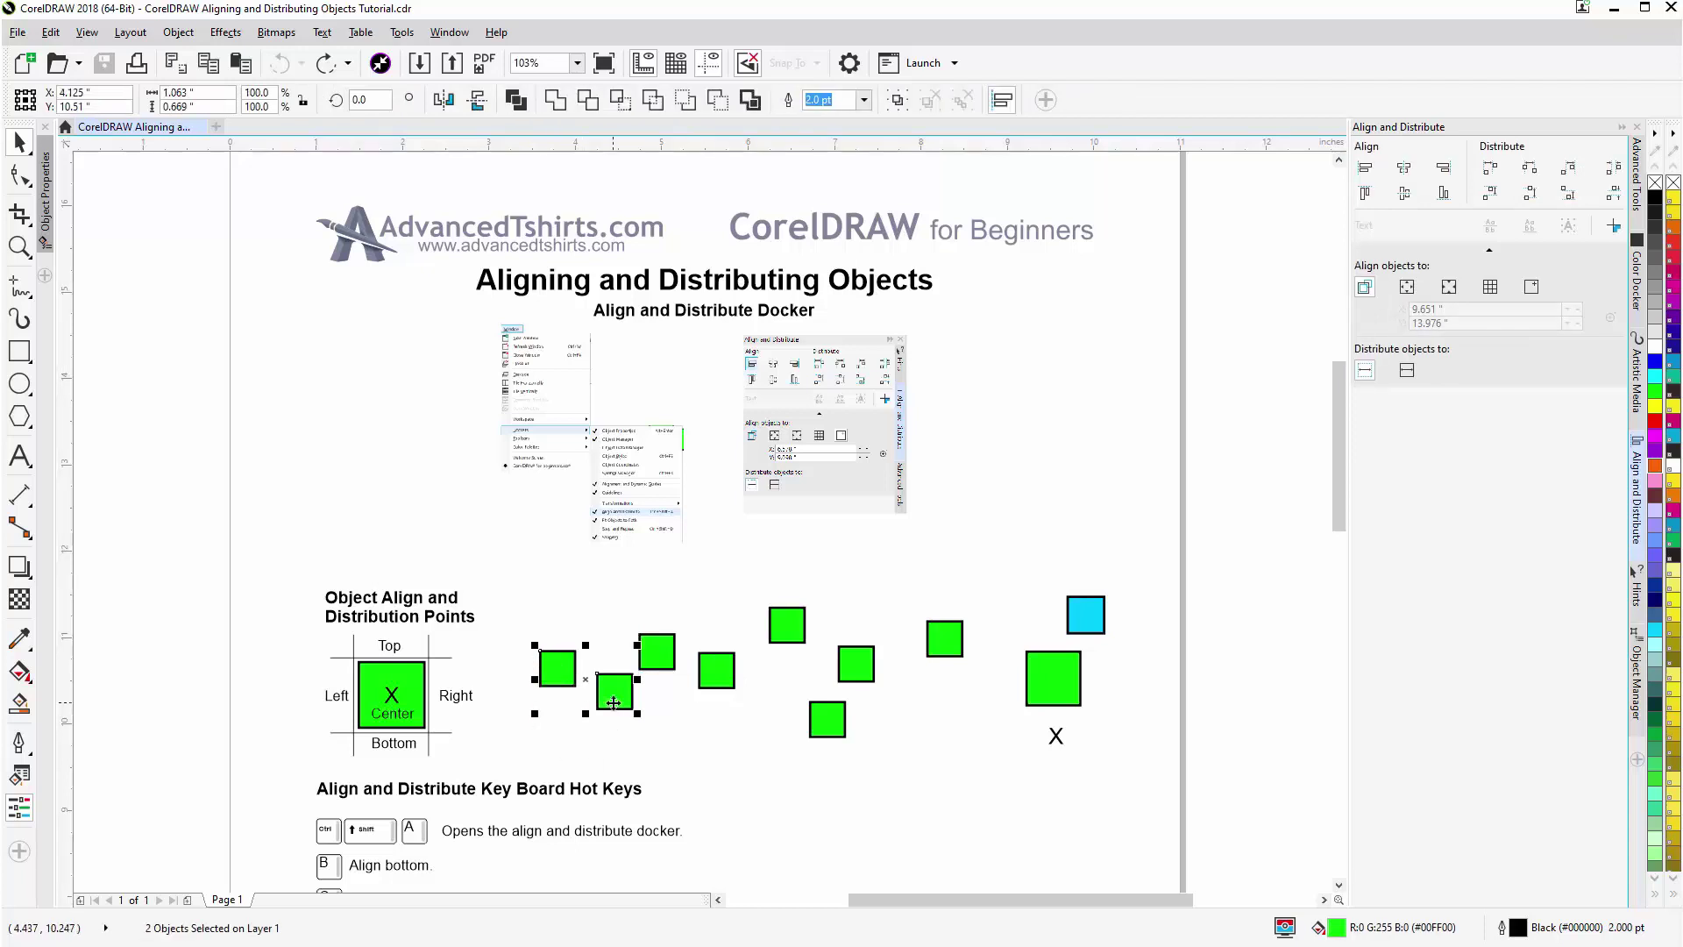
shift+click(656, 653)
shift+click(714, 674)
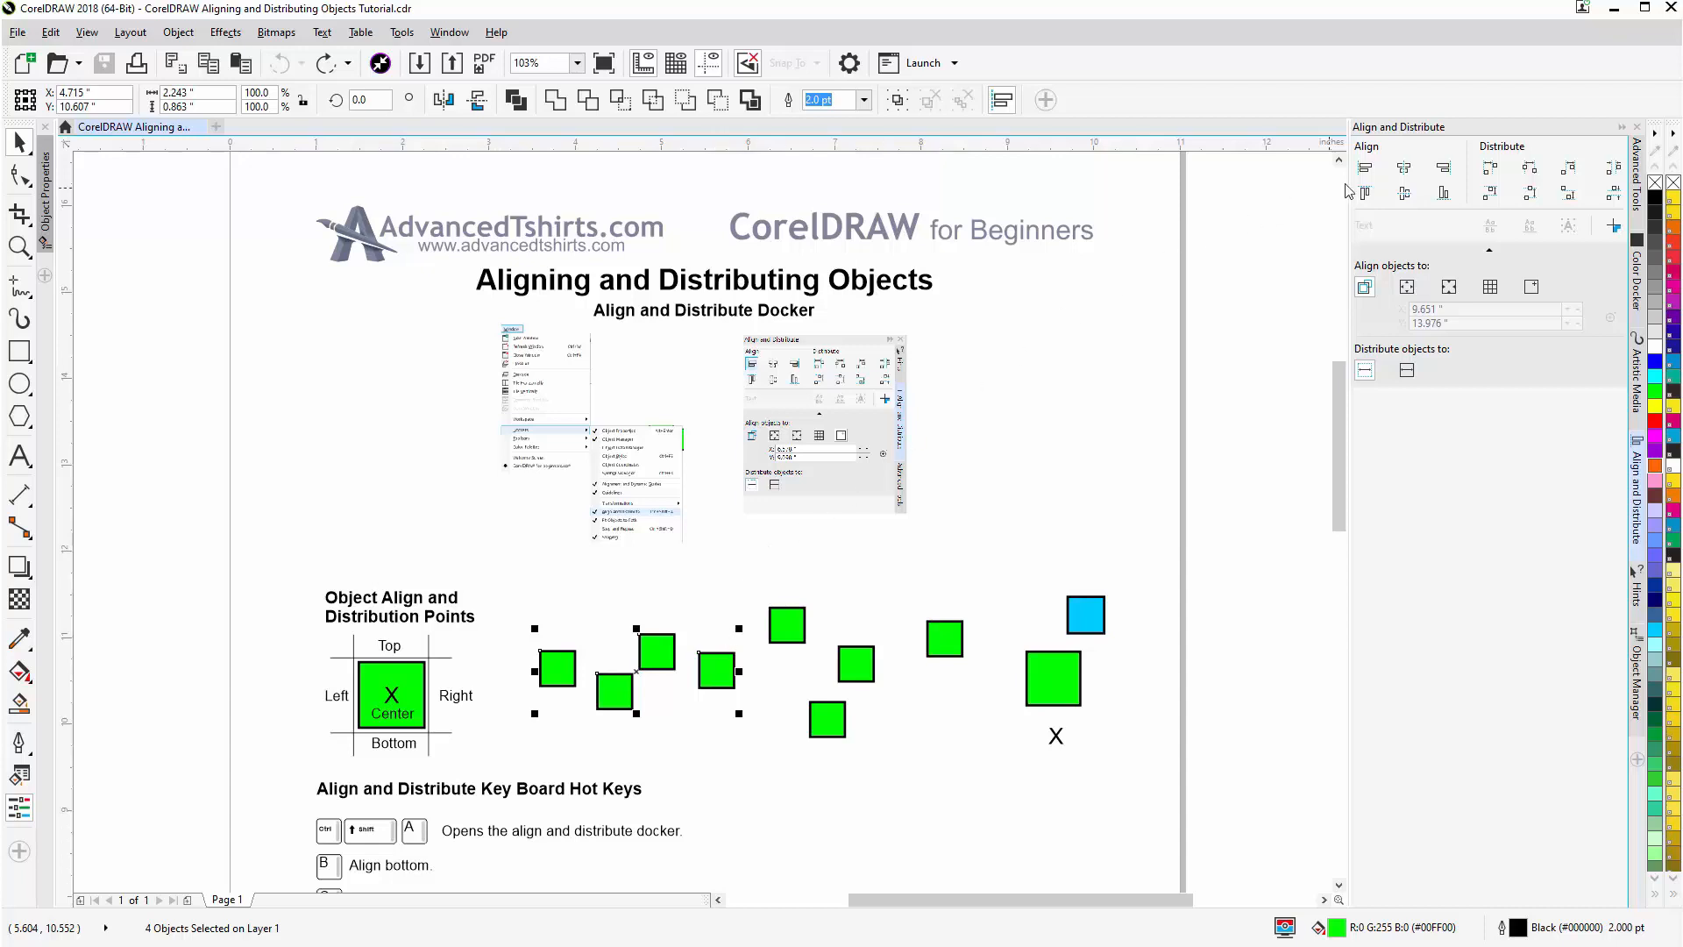
click(1405, 171)
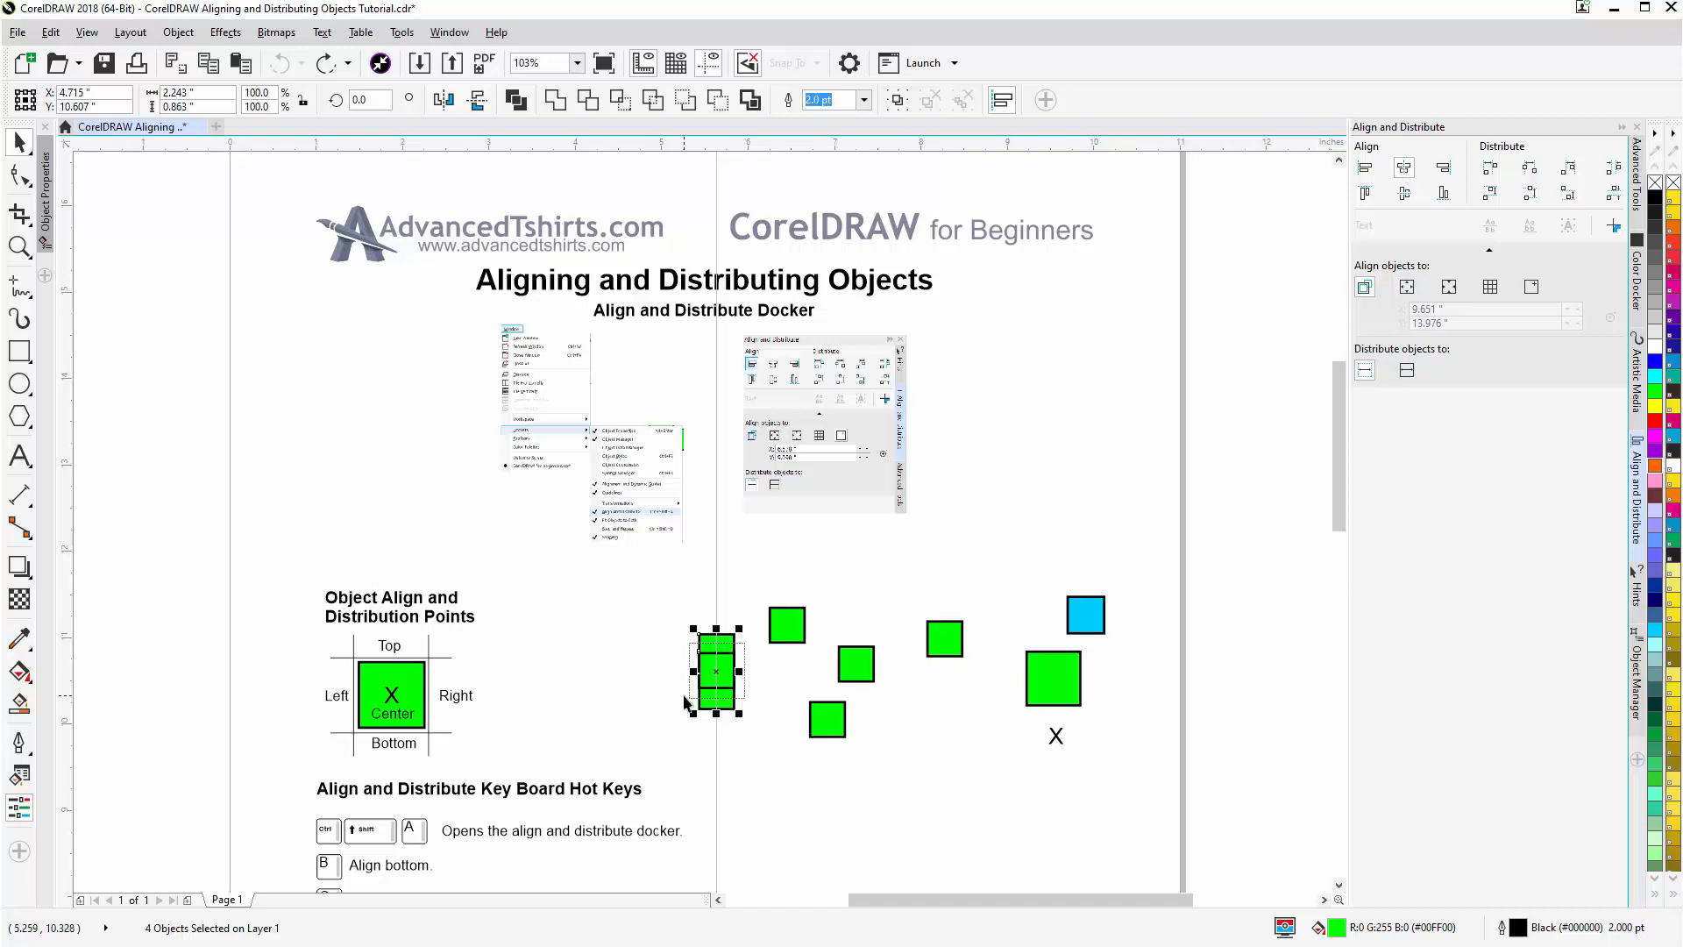
key(ctrl+z)
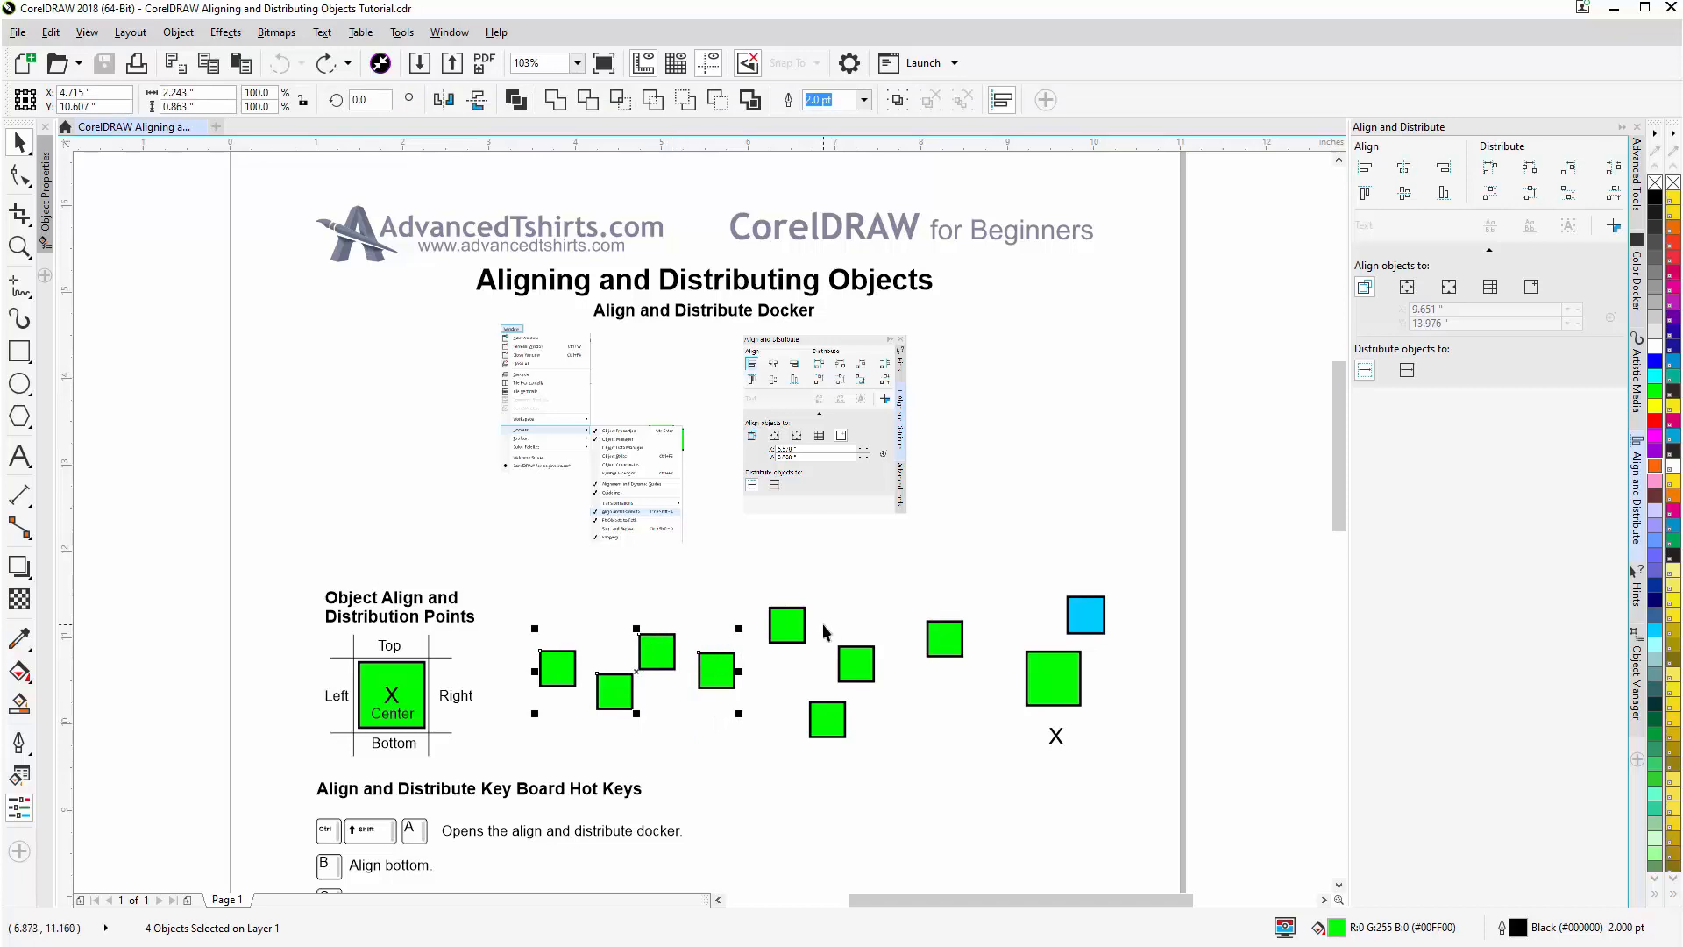
click(1446, 195)
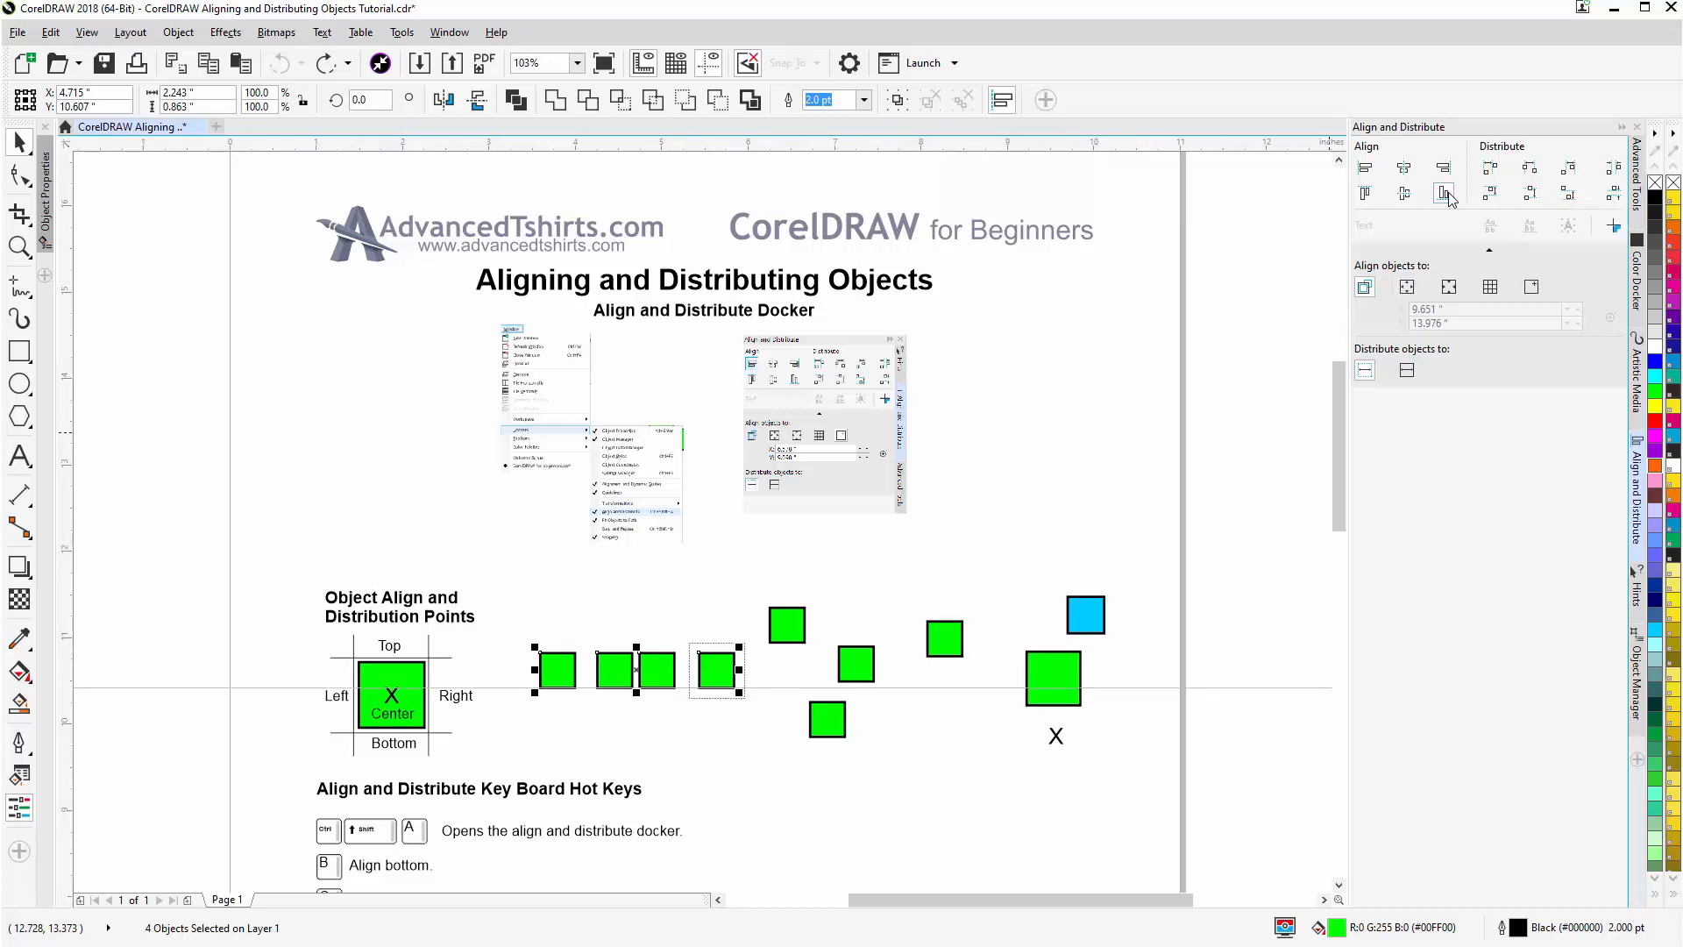
click(1036, 469)
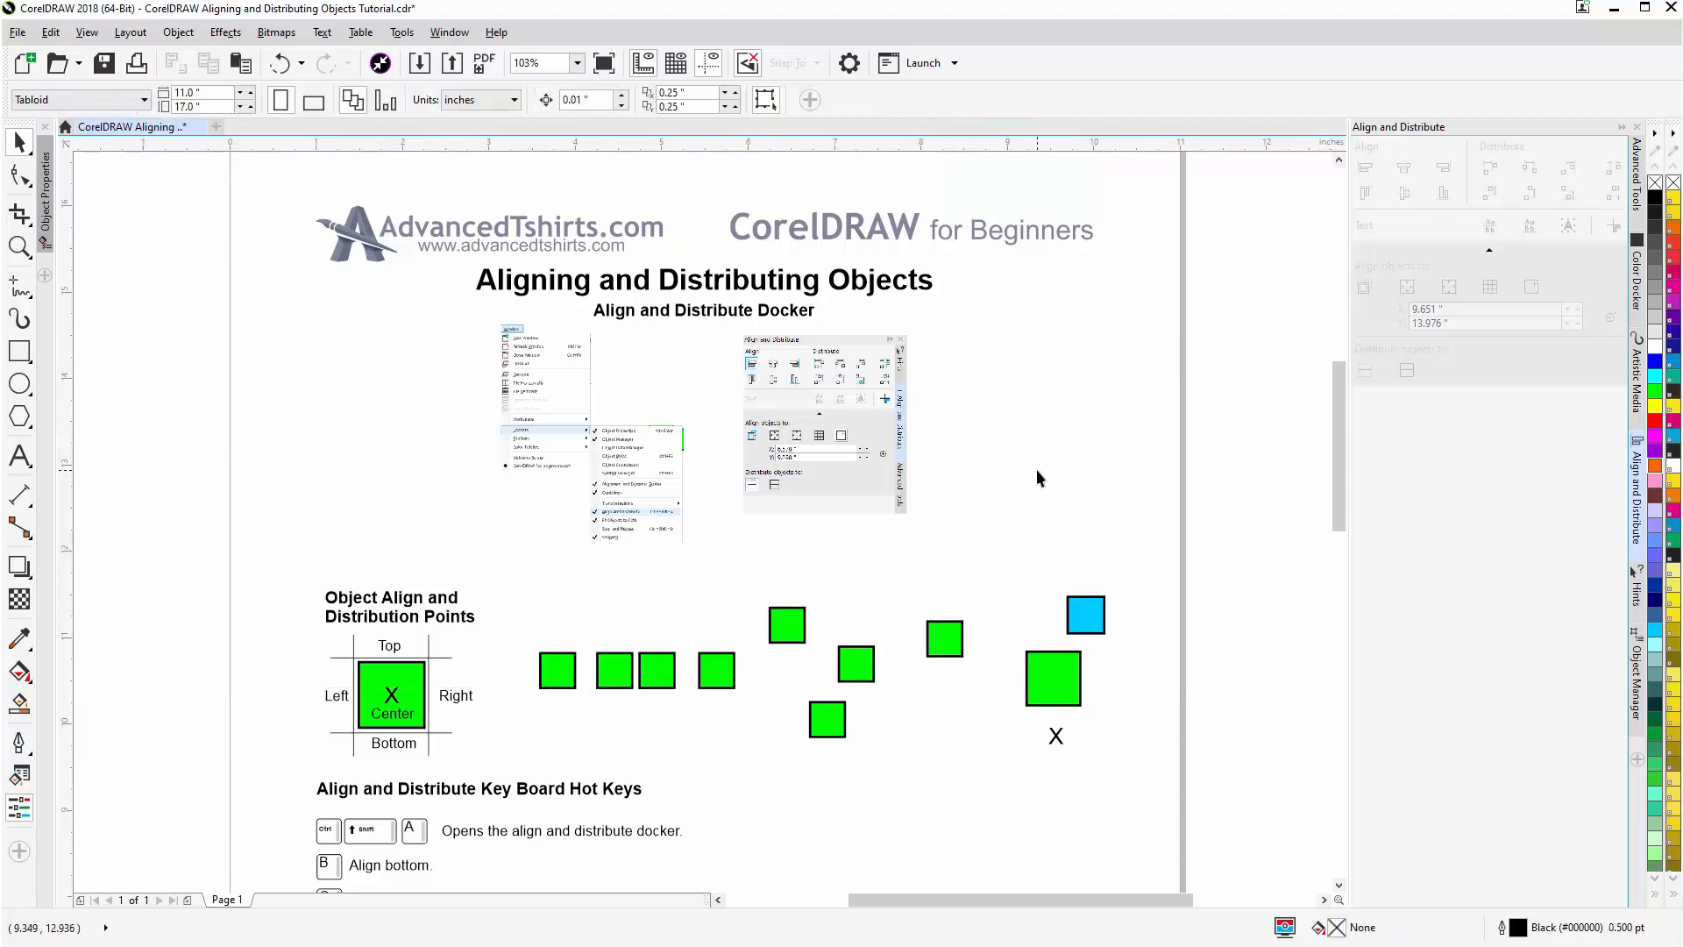
key(ctrl+z)
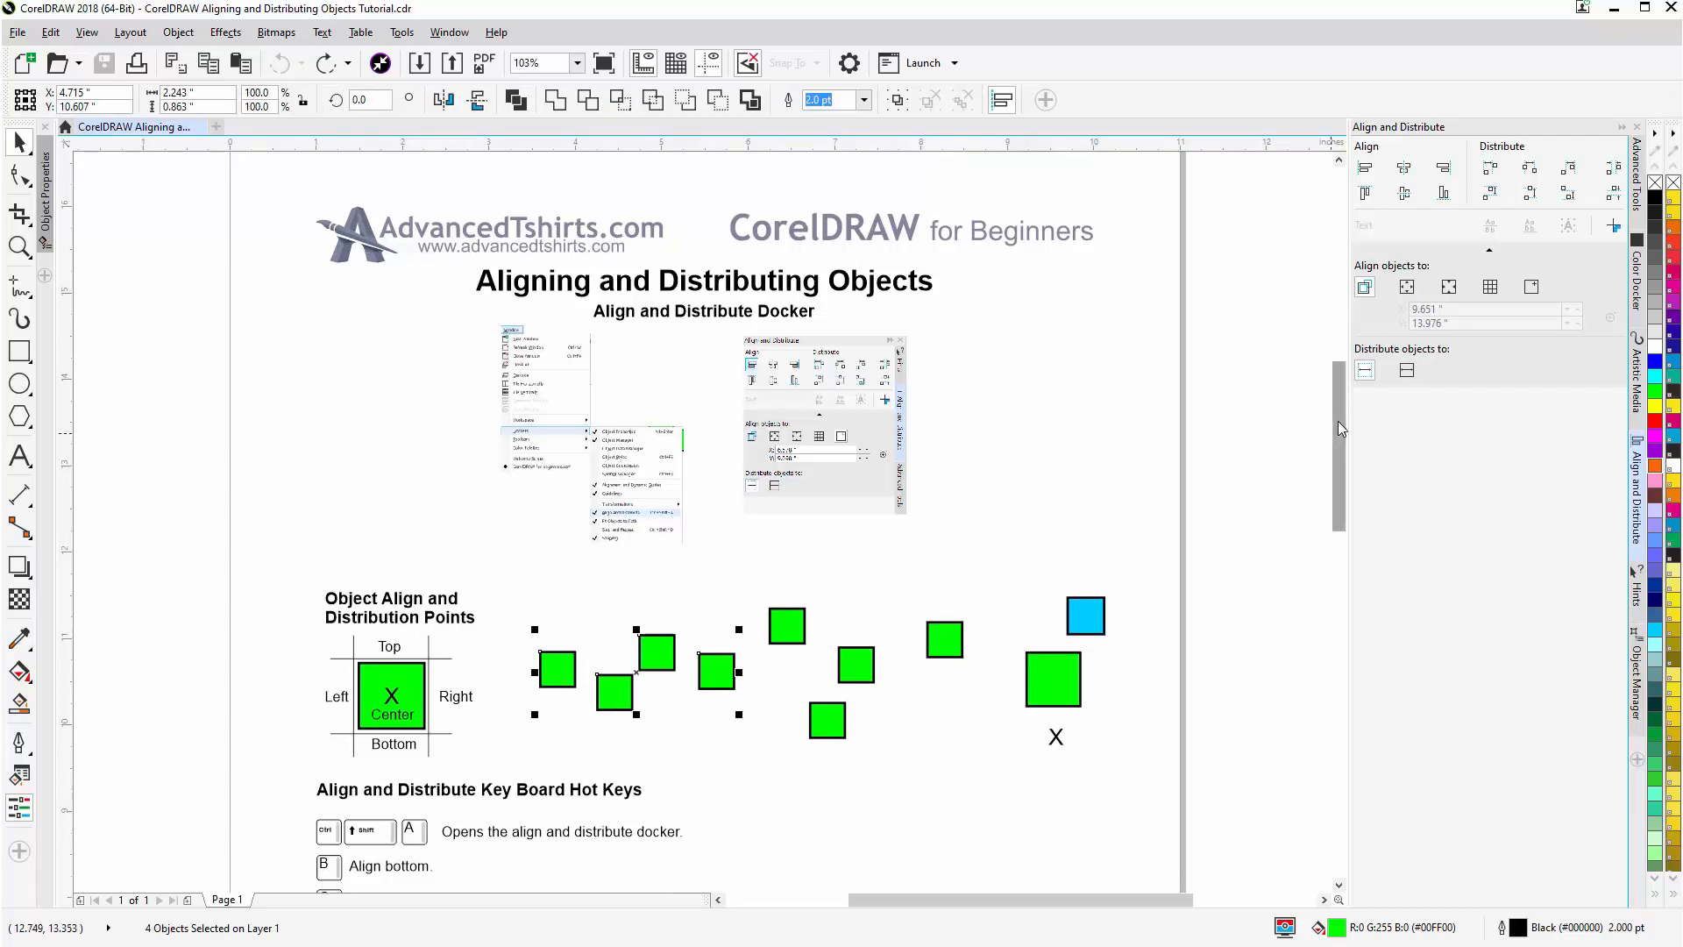
mouse_move(1338, 421)
mouse_down()
mouse_move(1338, 481)
mouse_move(1338, 447)
mouse_up()
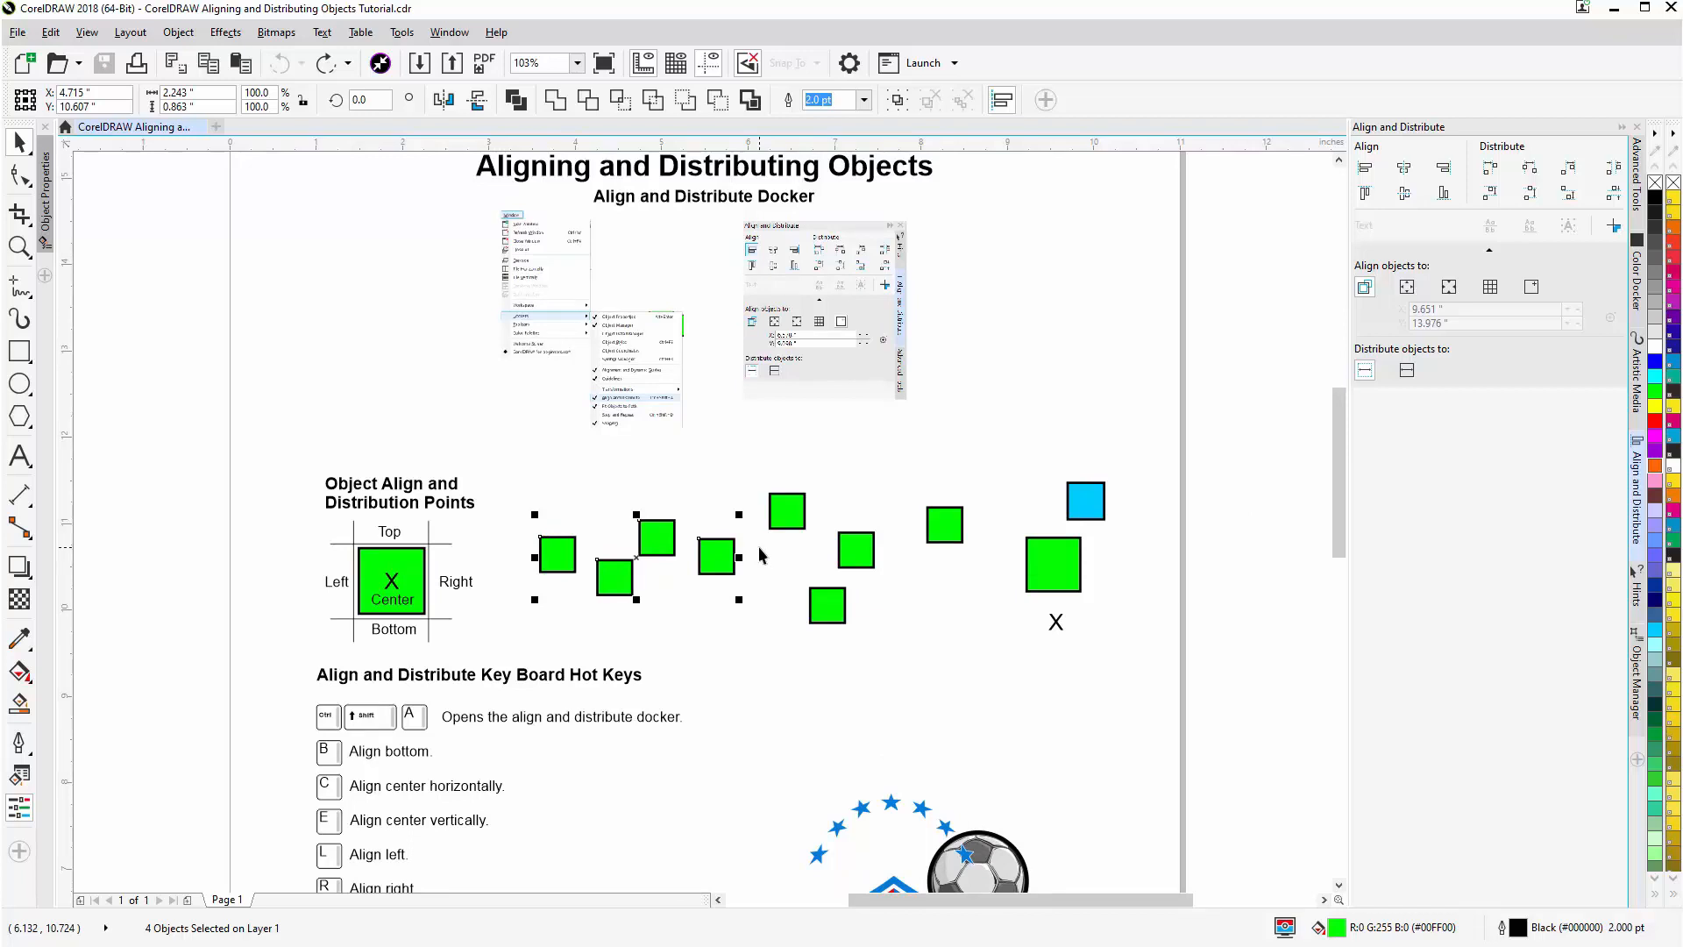
key(e)
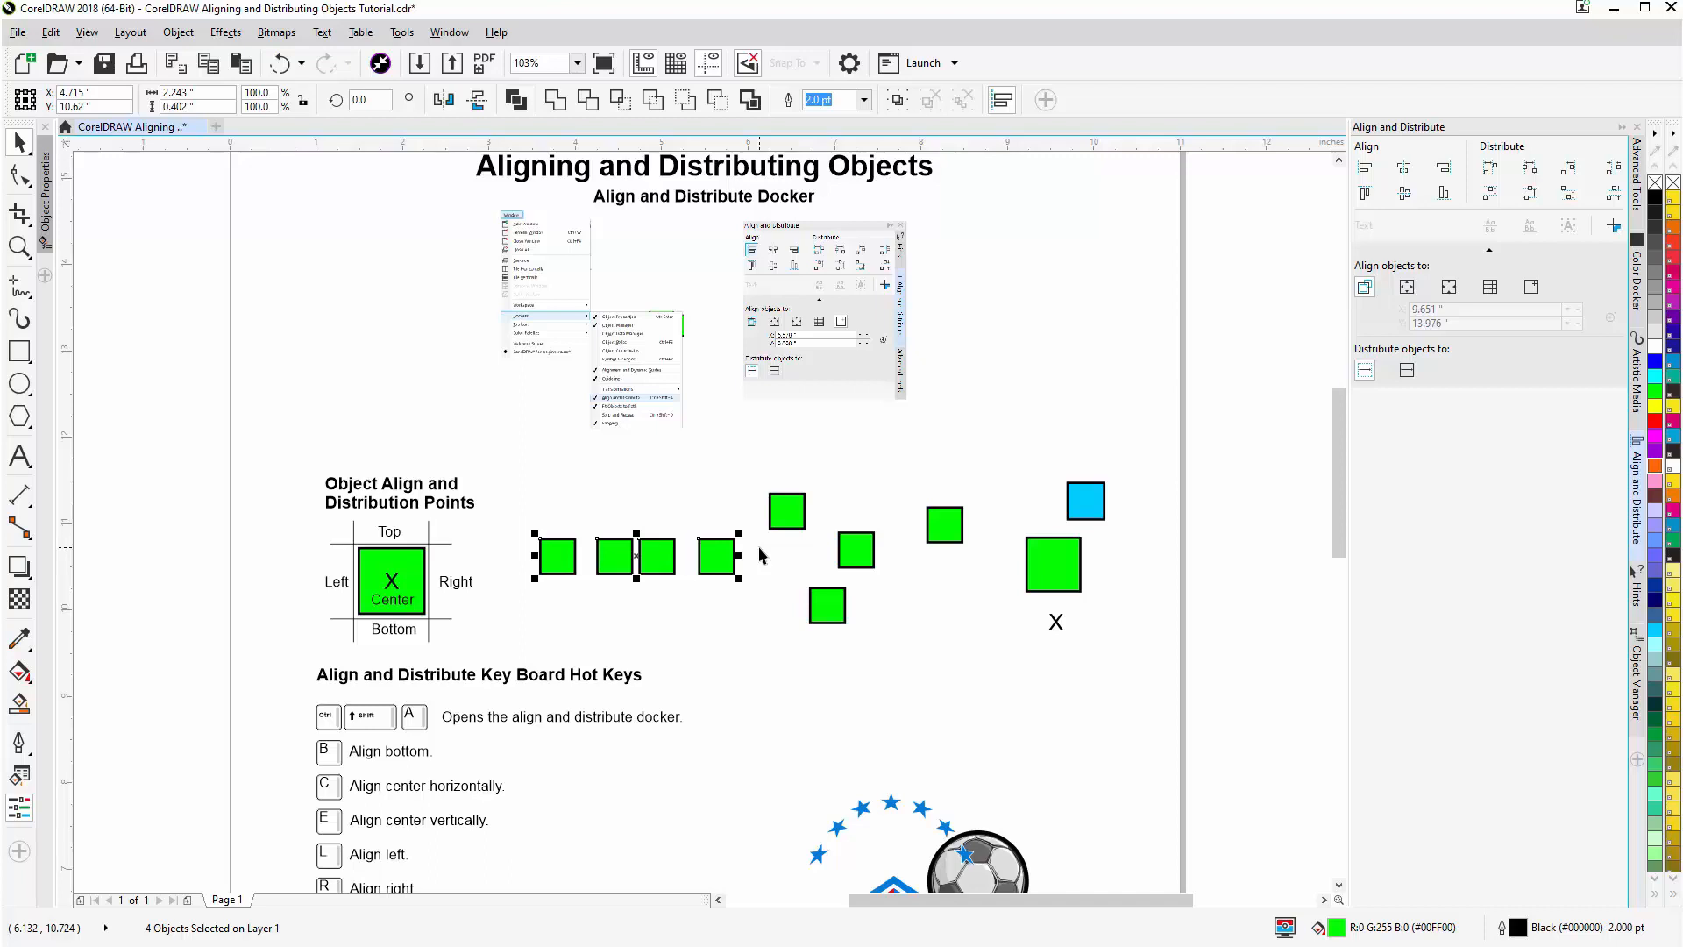
key(ctrl+z)
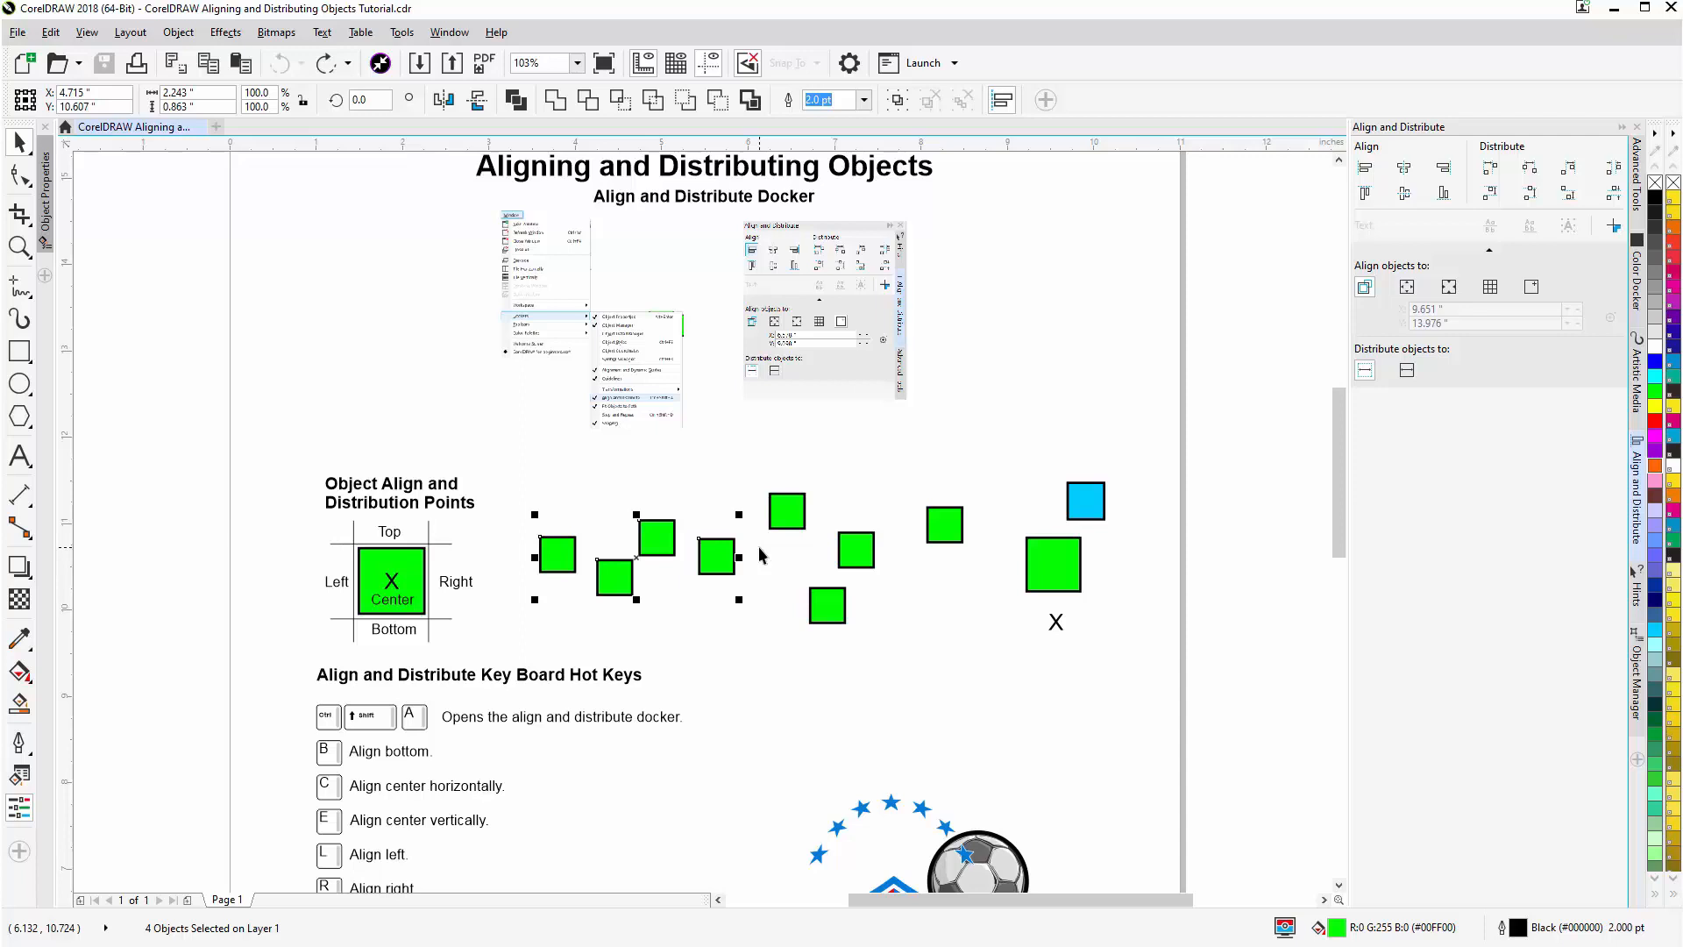
key(r)
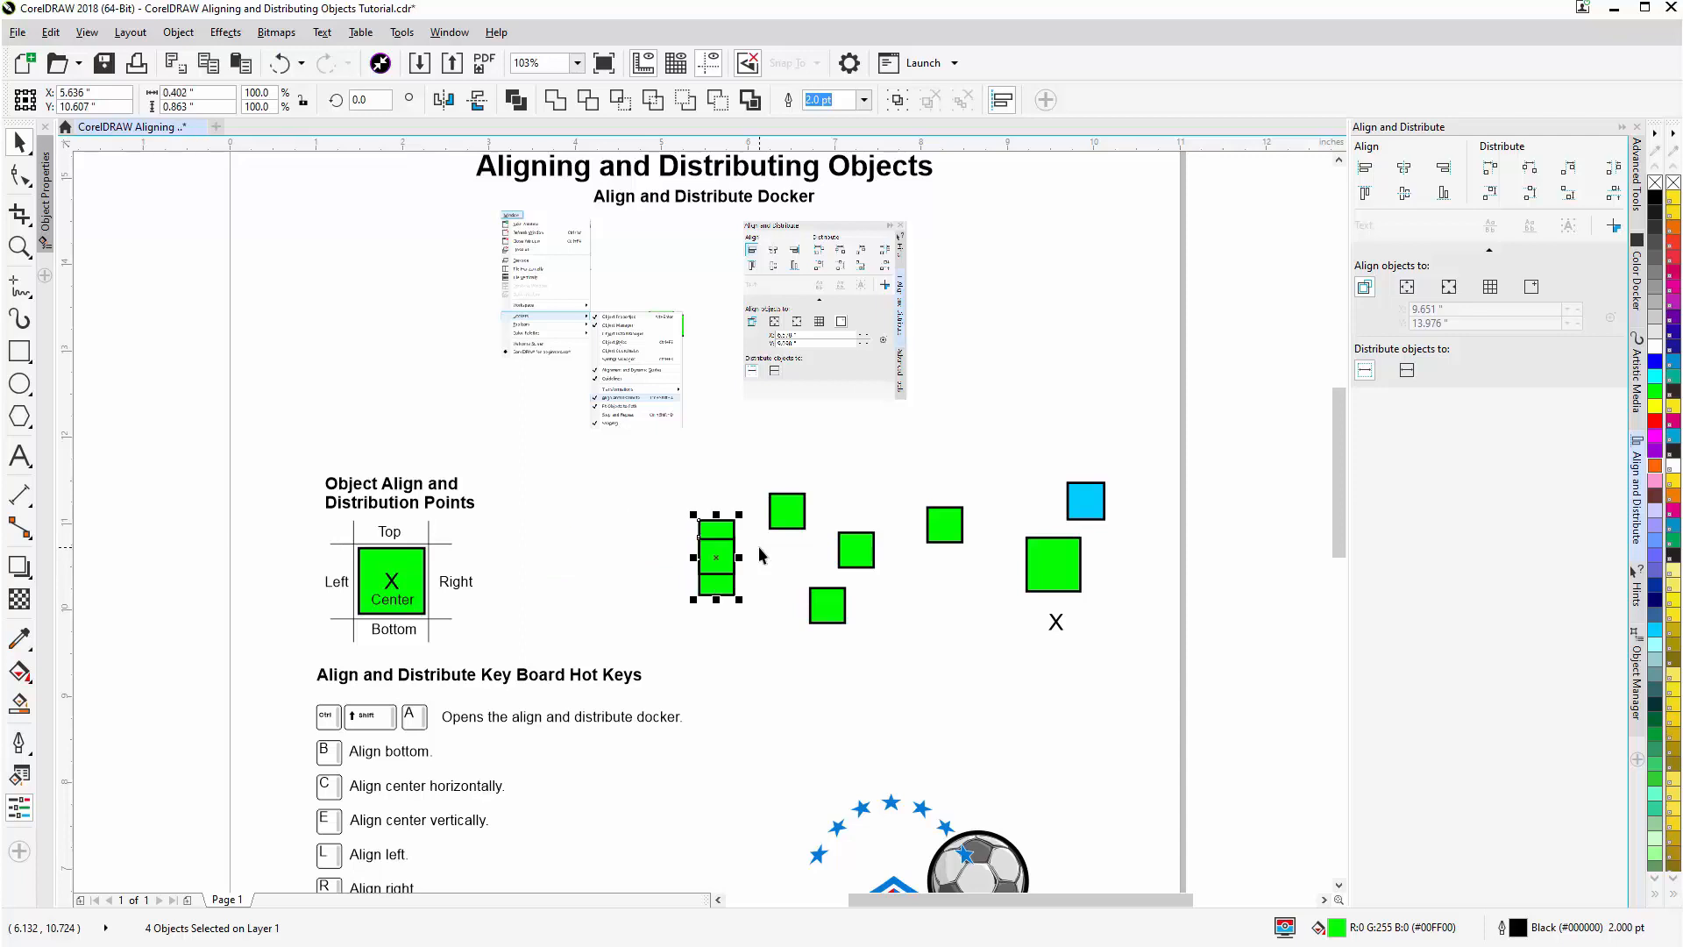
key(ctrl+z)
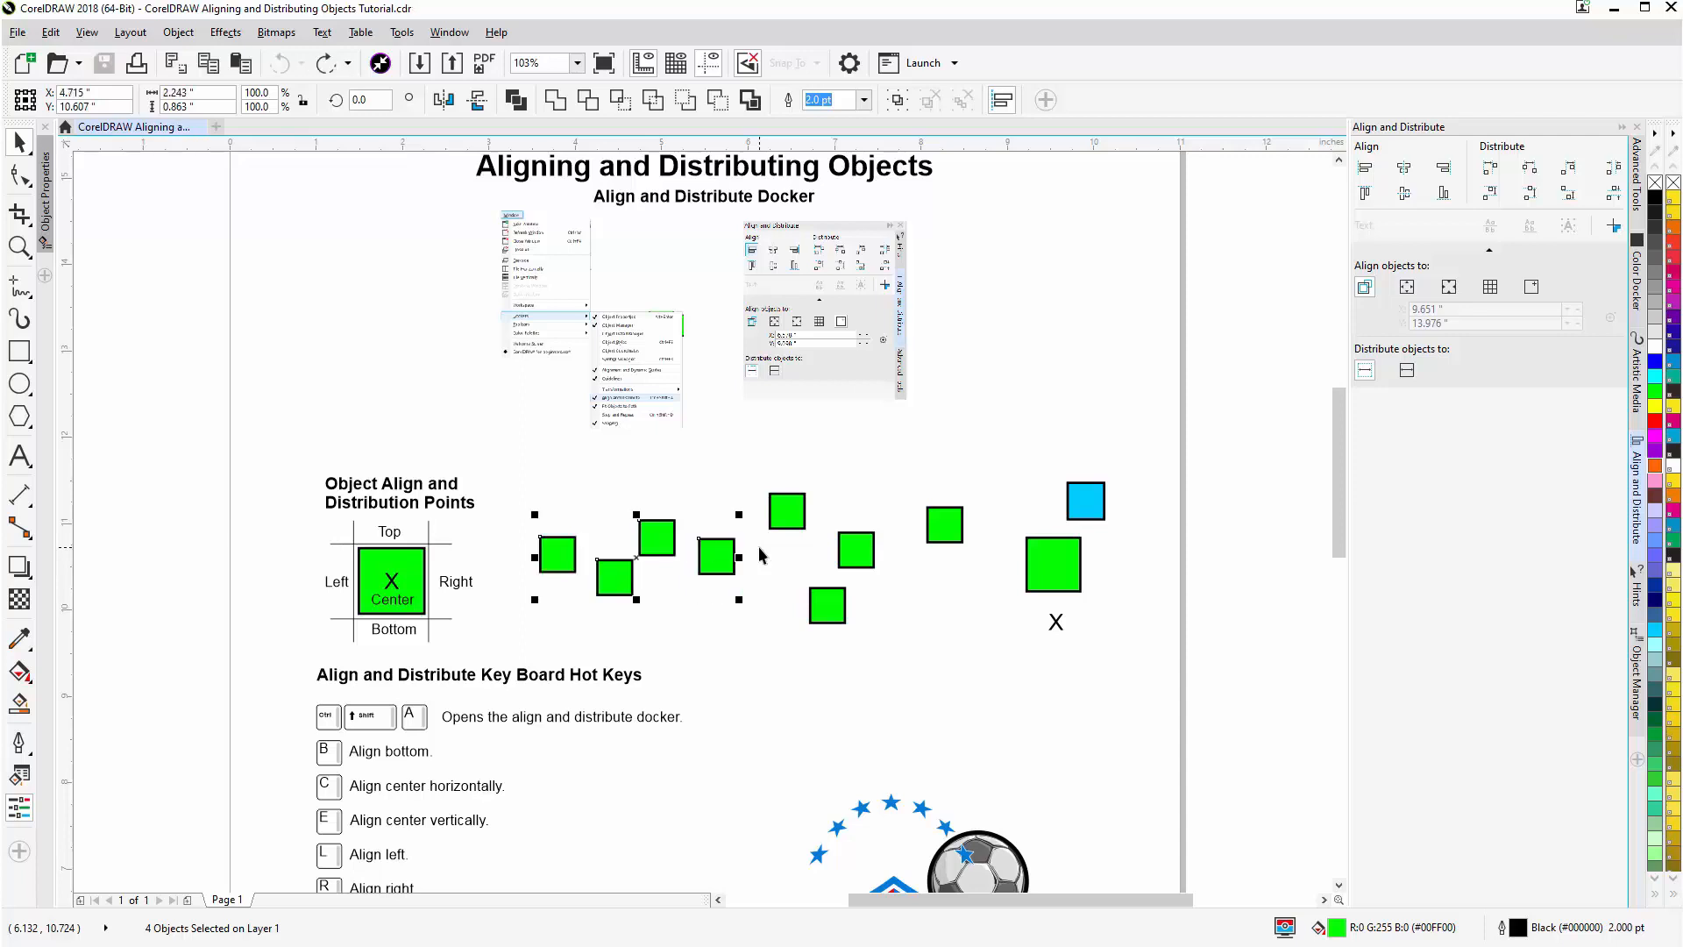
key(r)
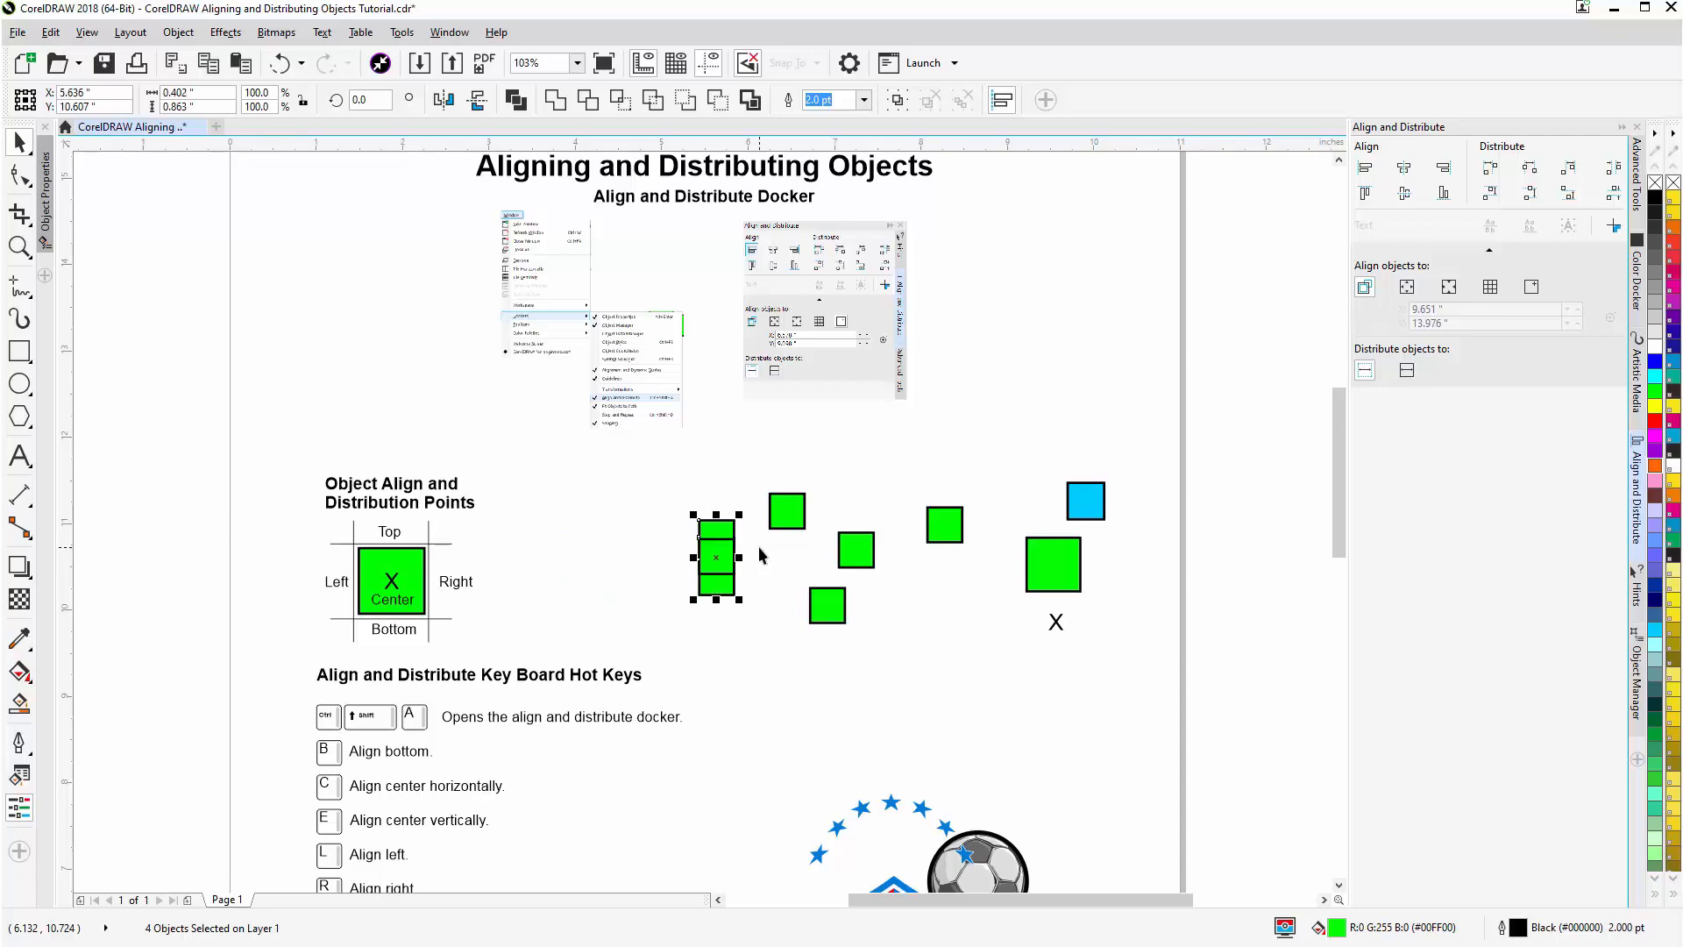
key(ctrl+z)
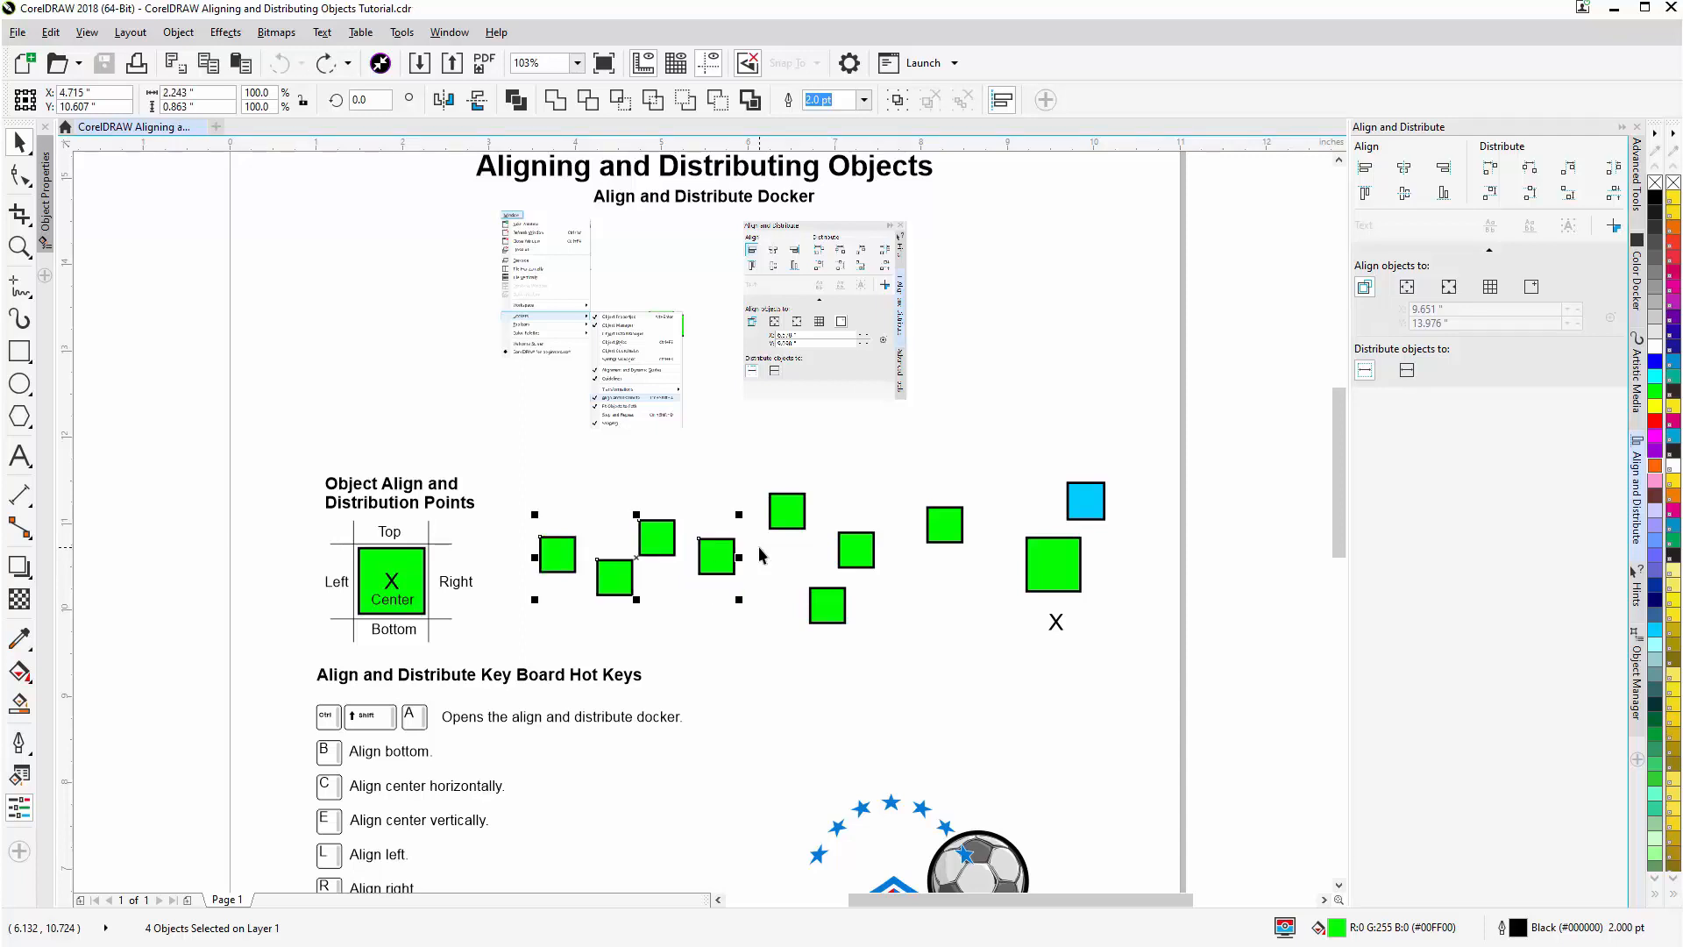
click(759, 545)
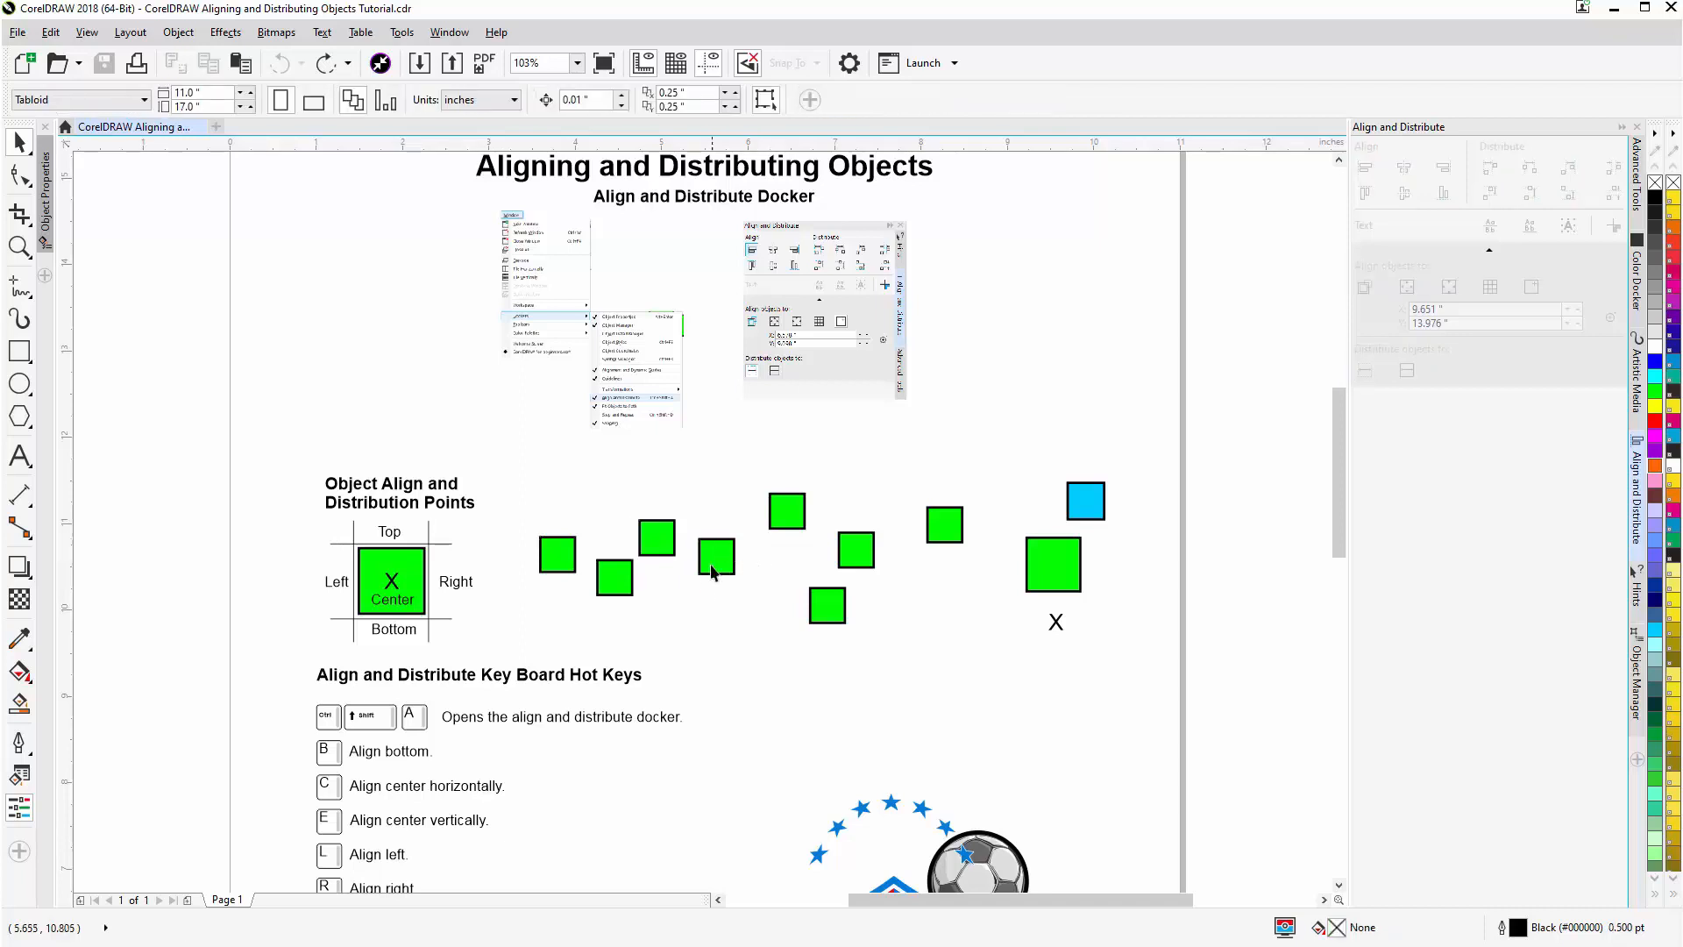
drag(661, 544, 660, 496)
drag(614, 579, 615, 602)
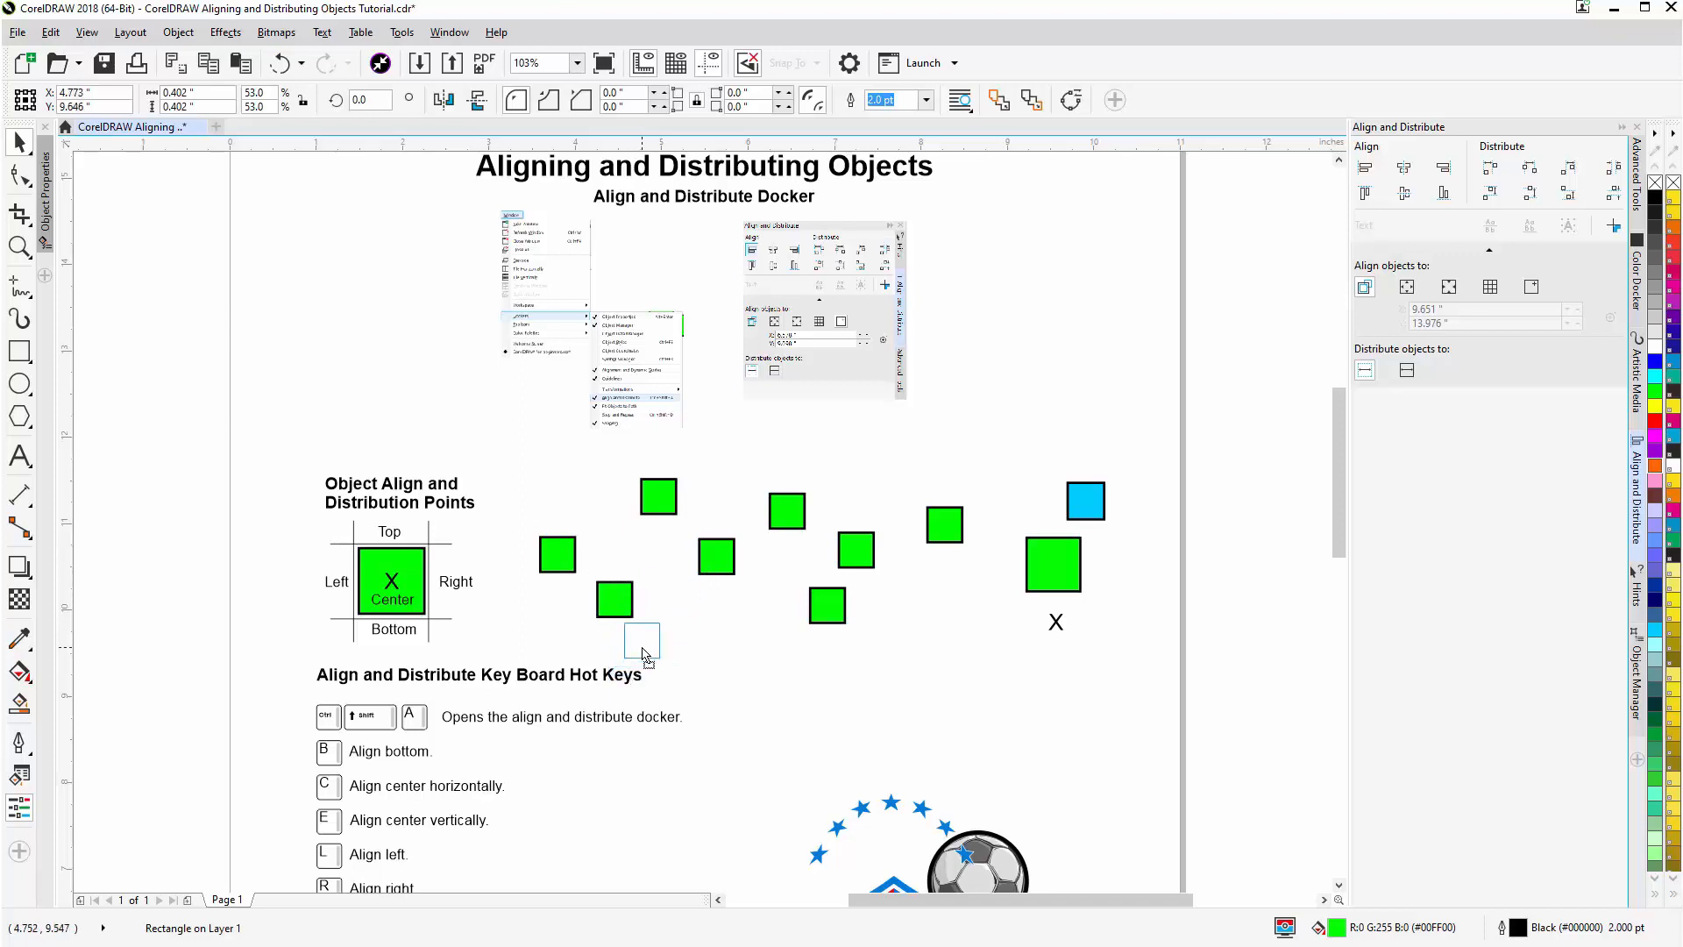
drag(717, 558, 642, 645)
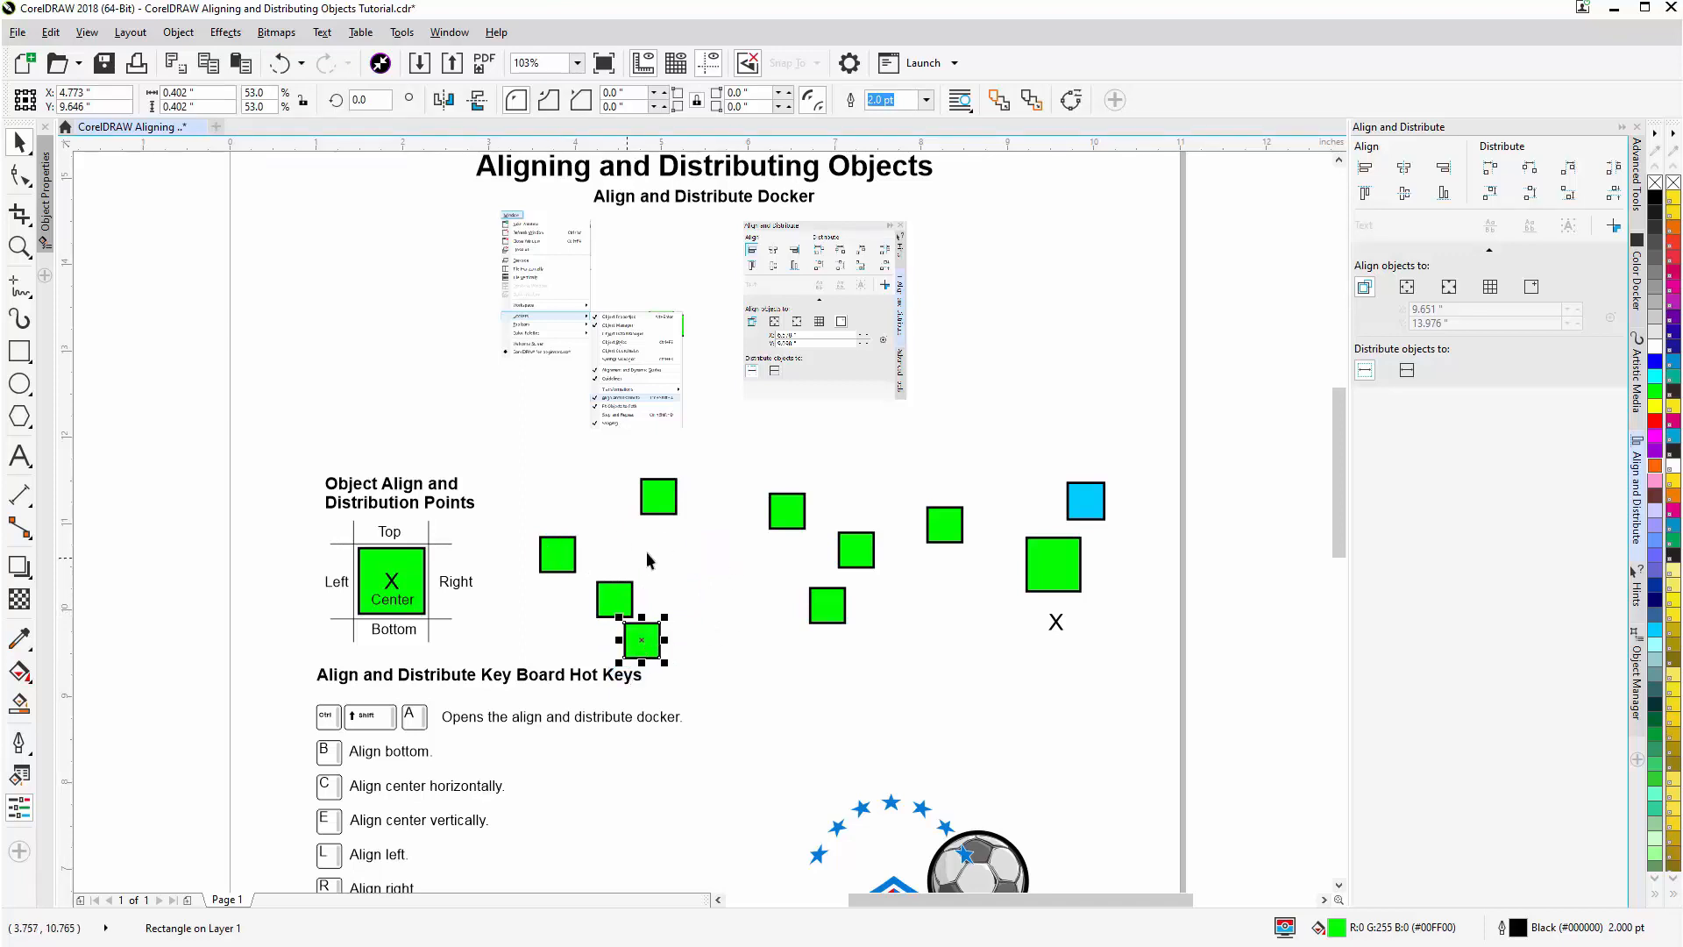
click(659, 497)
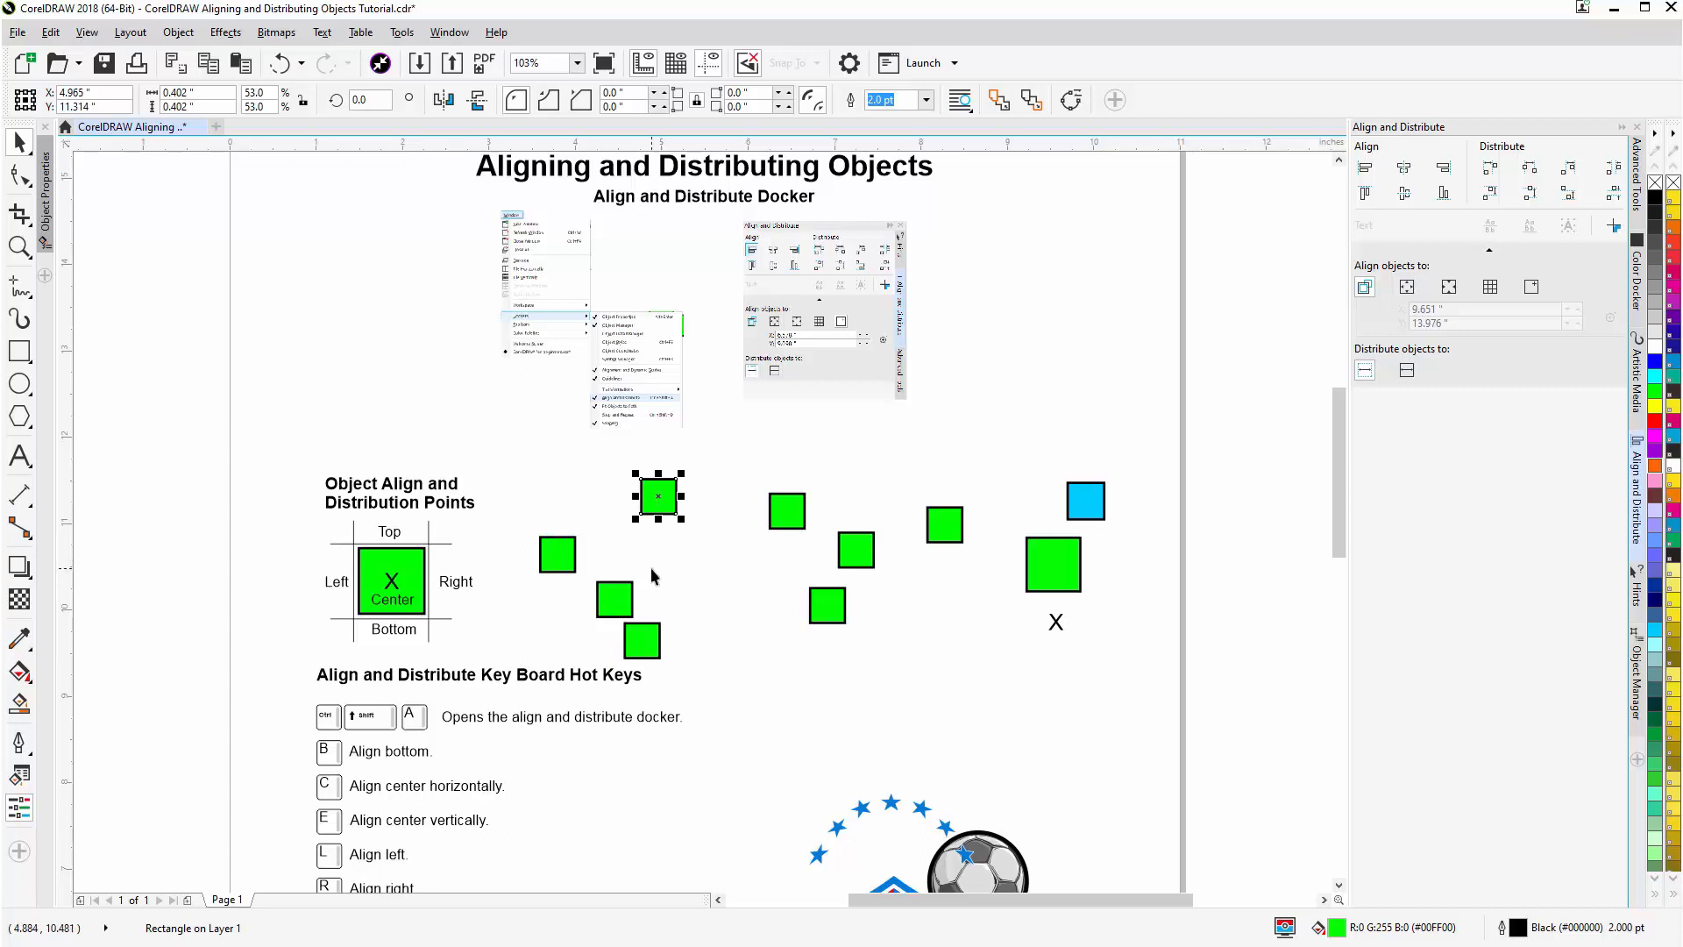
shift+click(614, 601)
shift+click(642, 641)
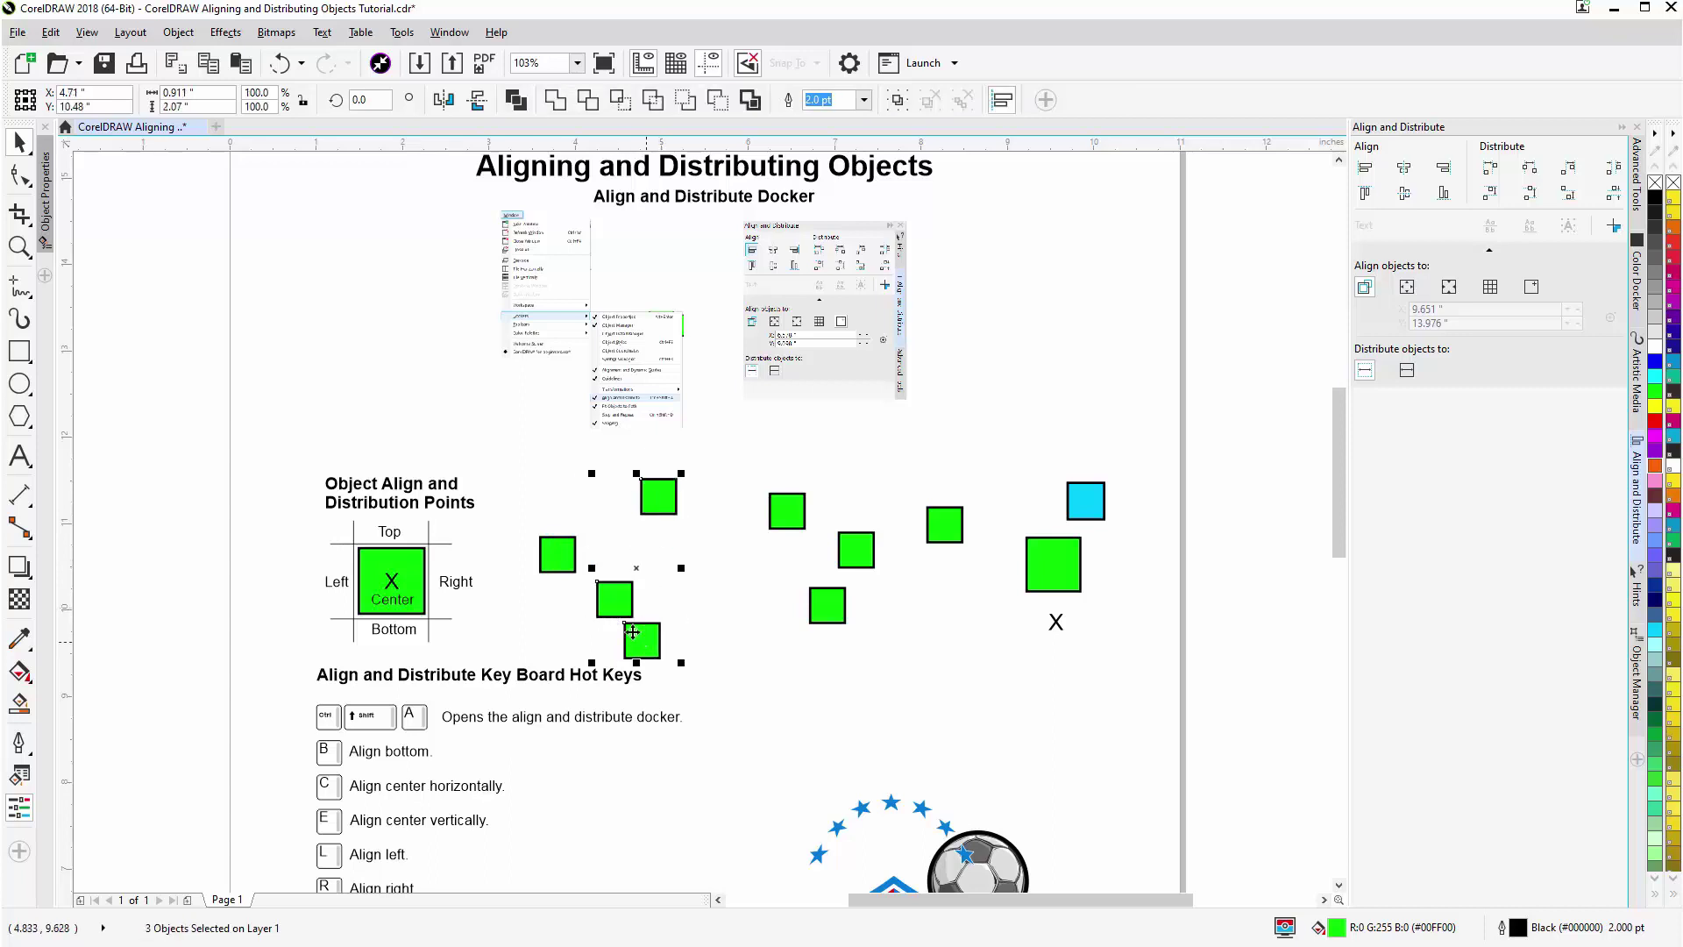
shift+click(553, 561)
key(l)
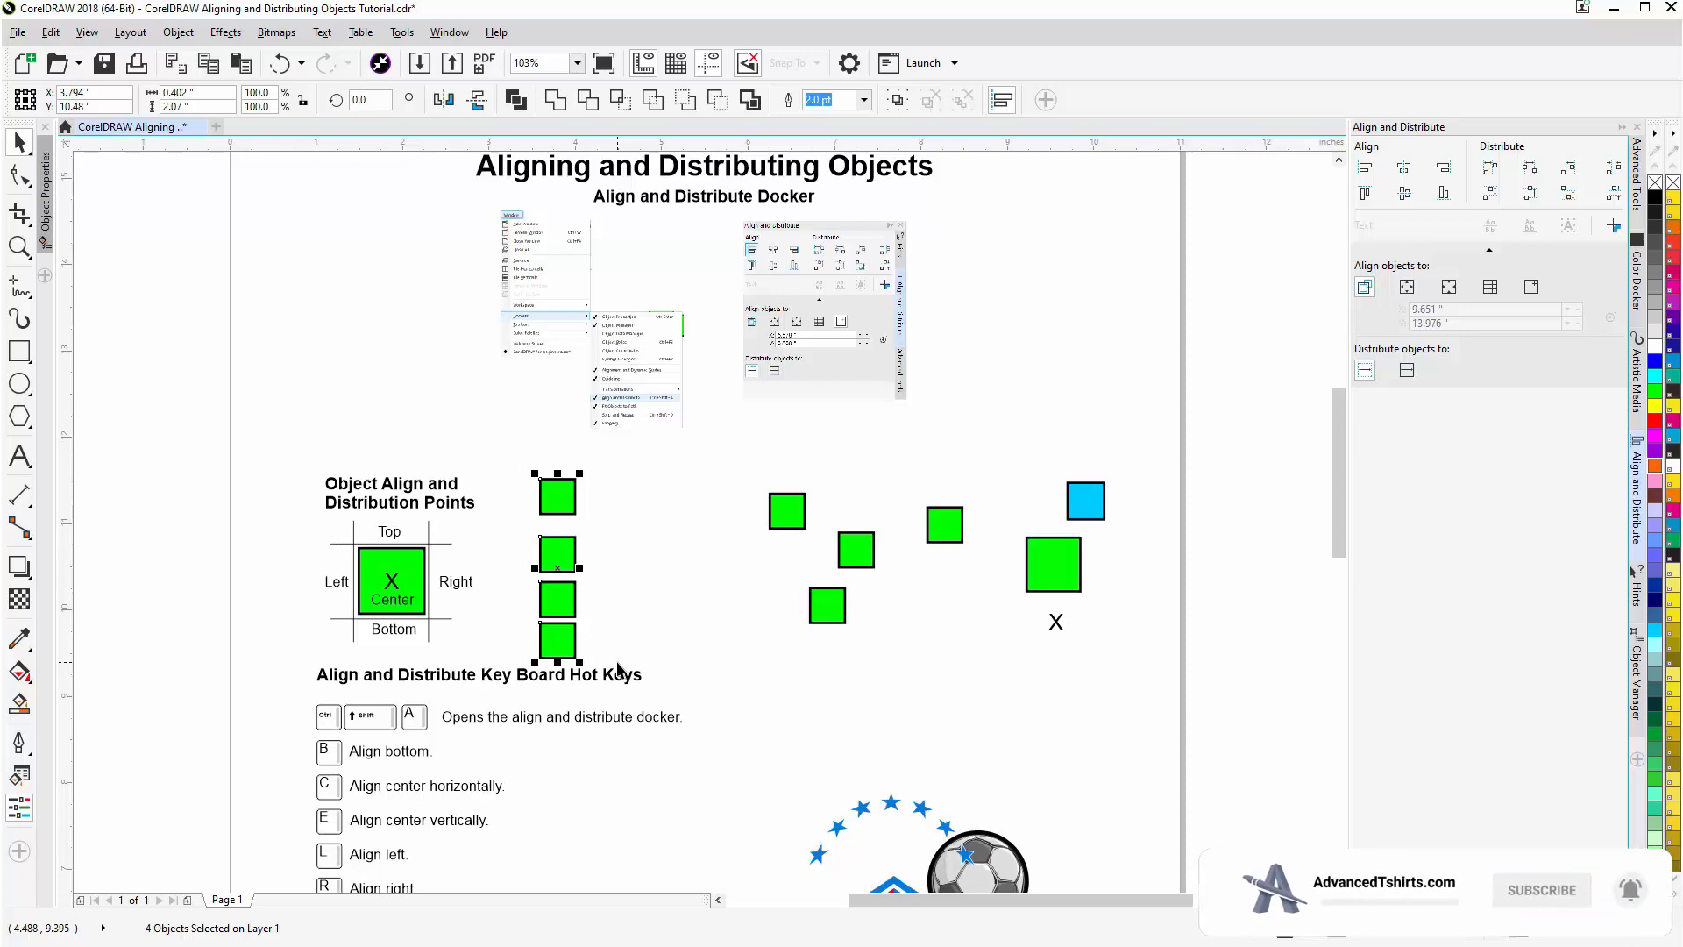
key(ctrl+z)
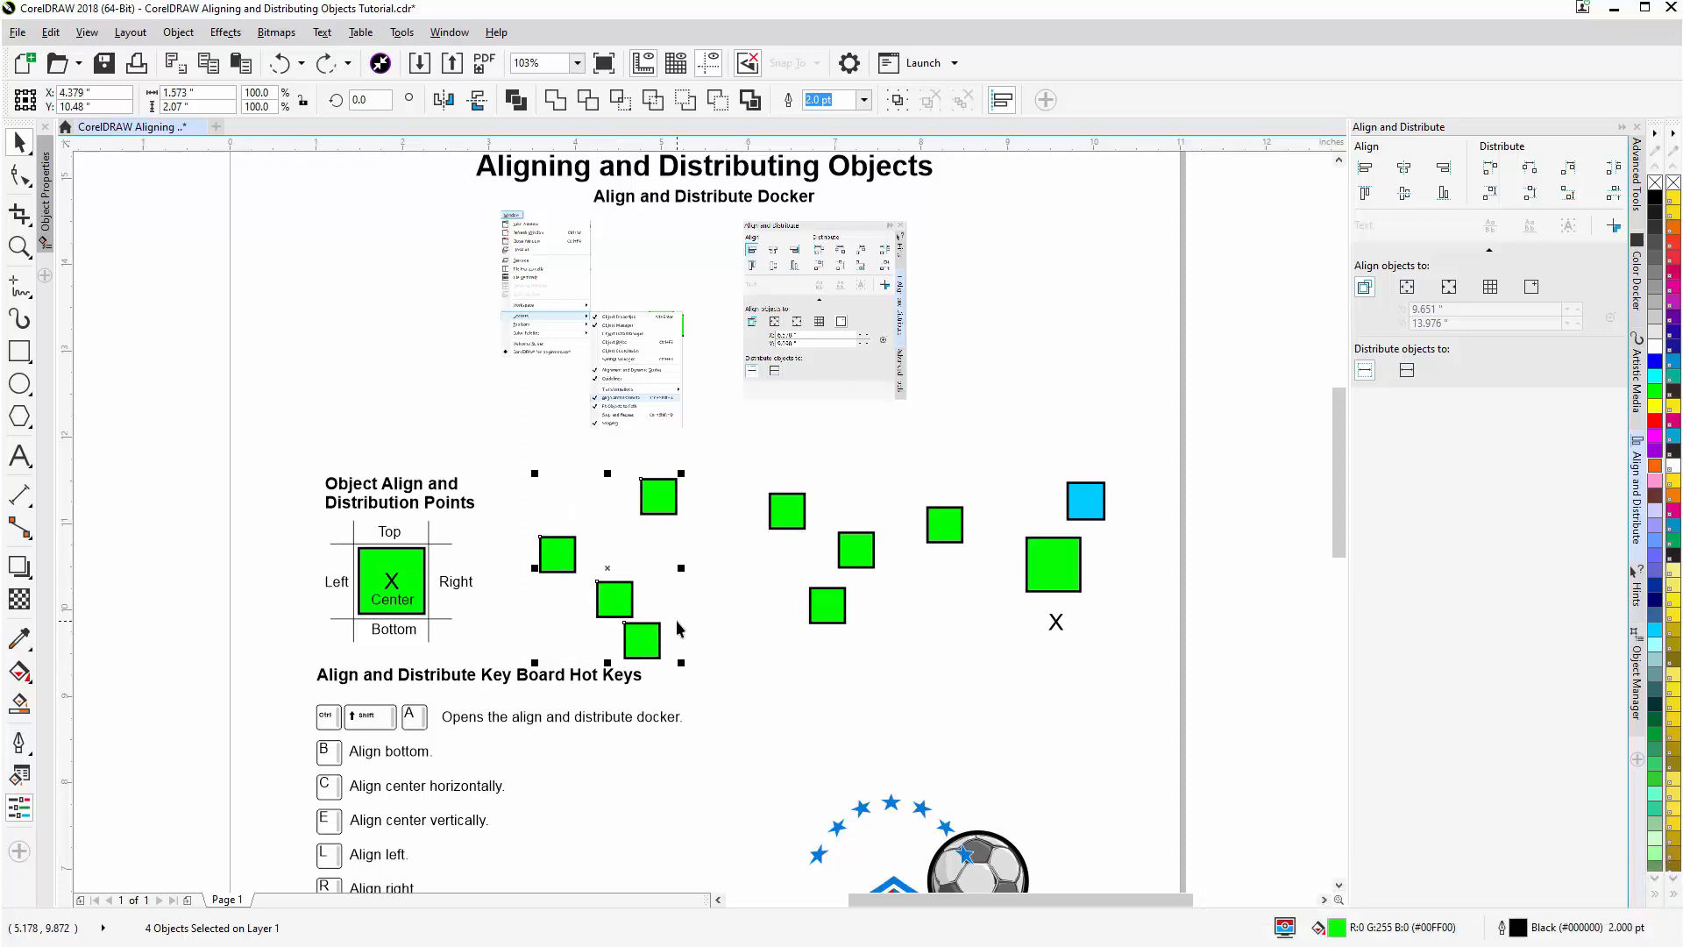
Step: Move the leftmost square further left and the top square down-right
click(682, 612)
click(553, 552)
drag(548, 581, 522, 590)
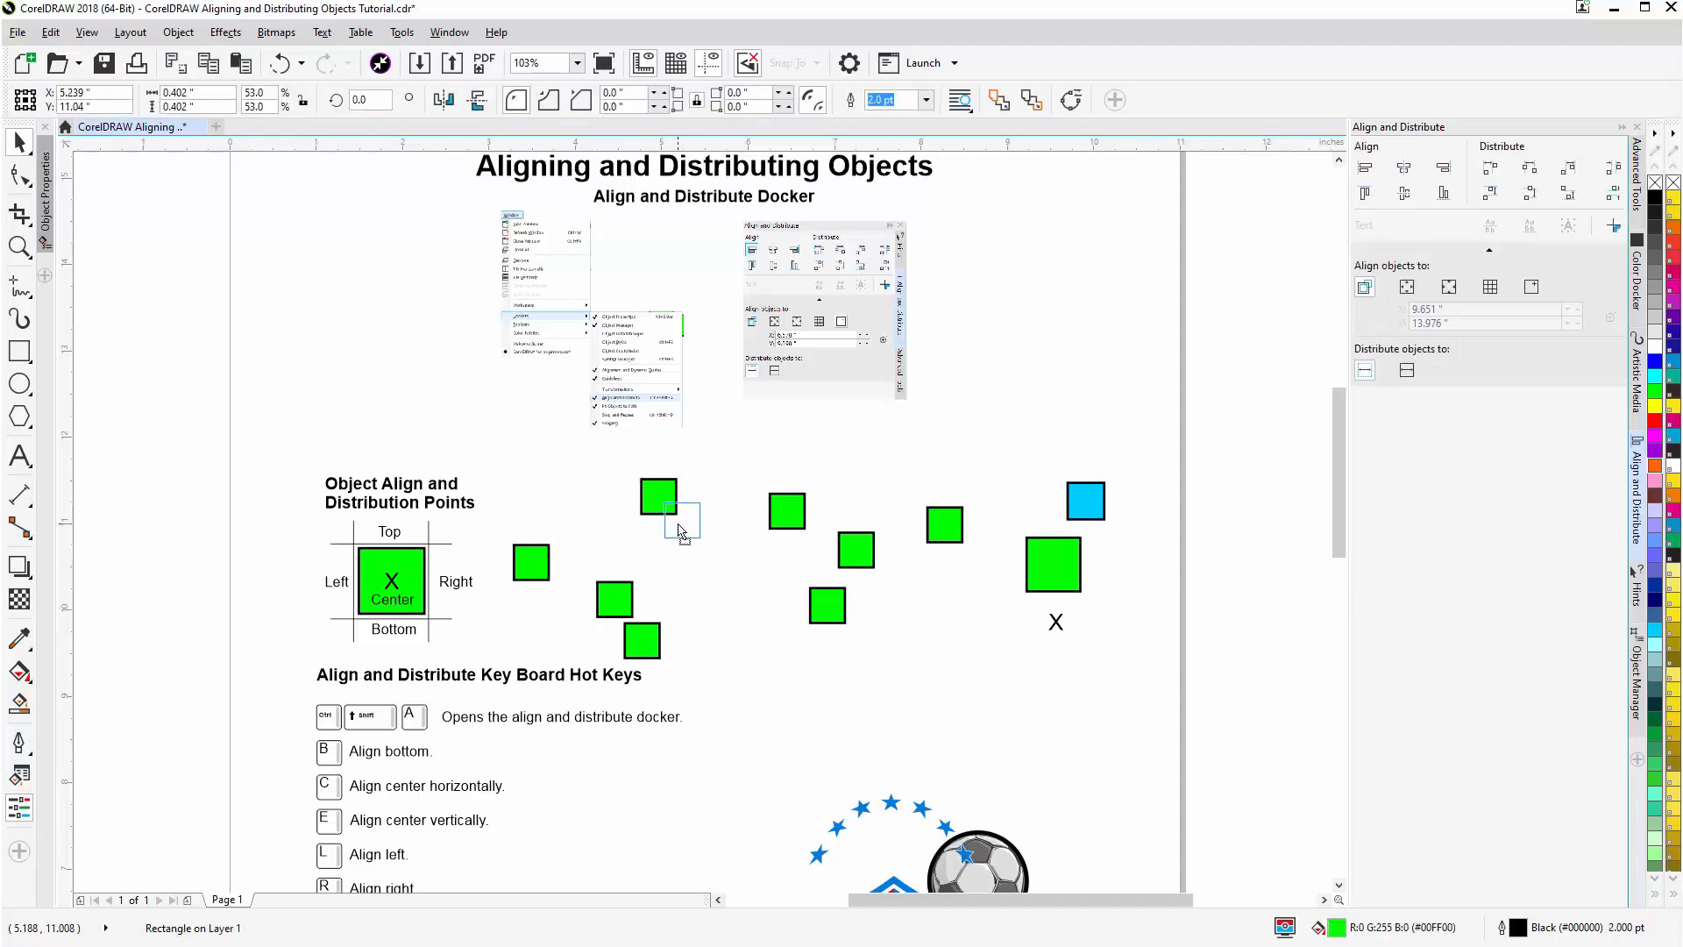
drag(657, 501, 694, 529)
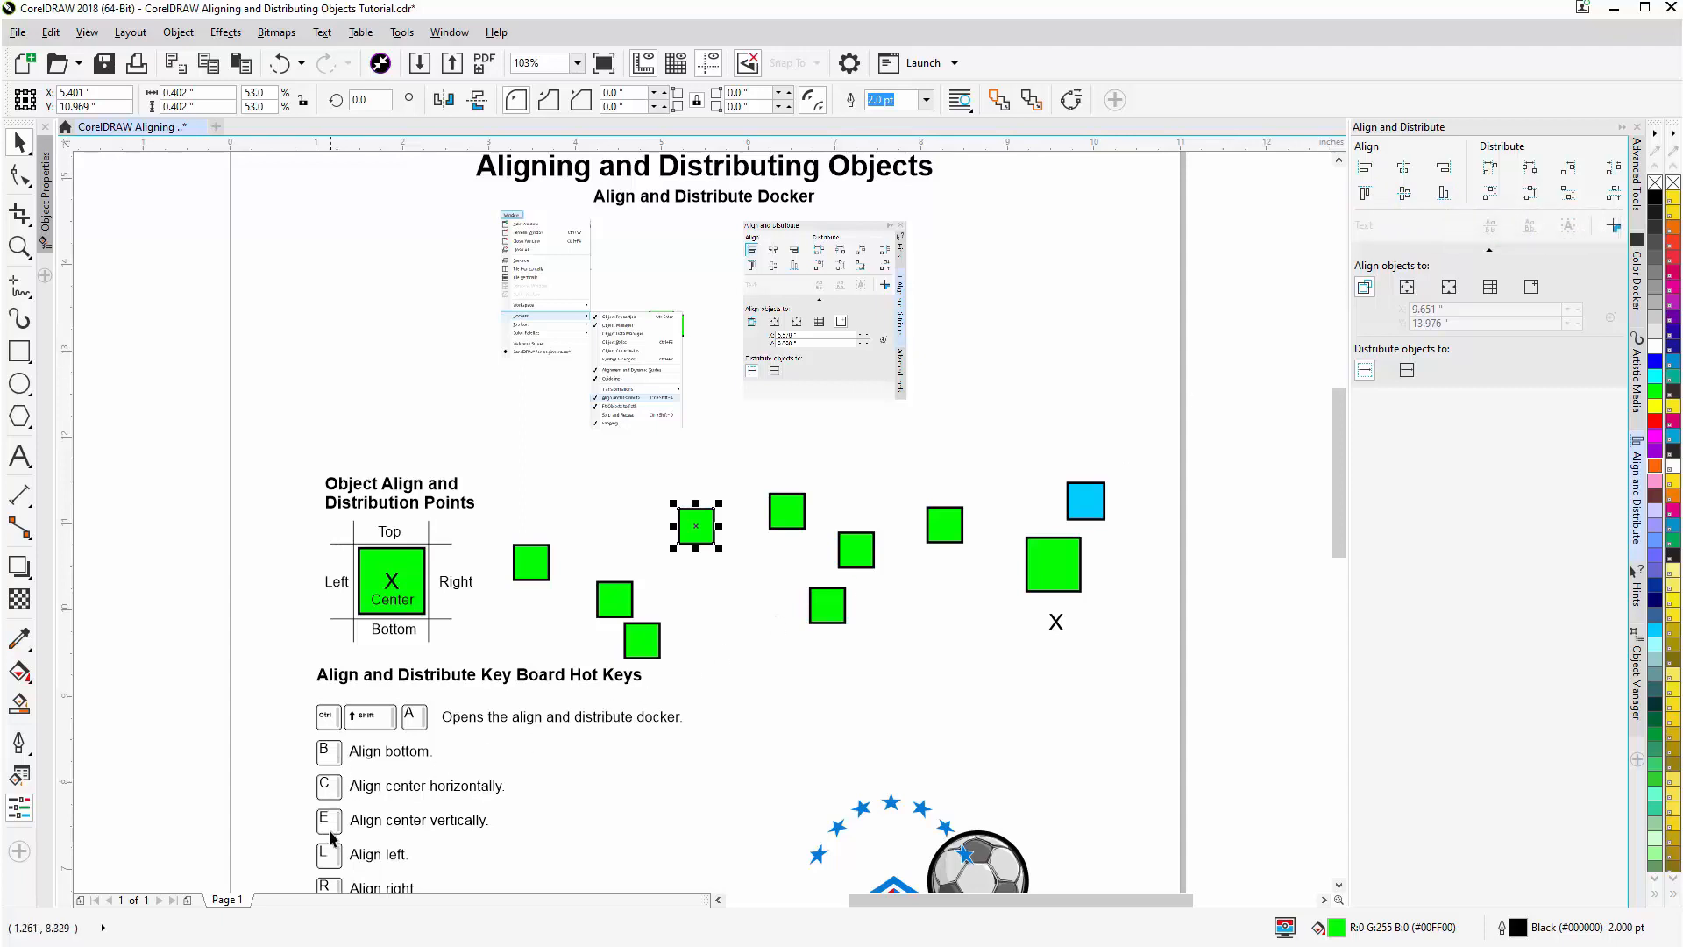
Step: Align the four left squares into one row and space them evenly horizontally
mouse_move(741, 466)
mouse_down()
mouse_move(688, 545)
mouse_move(561, 653)
mouse_up()
drag(561, 653, 508, 664)
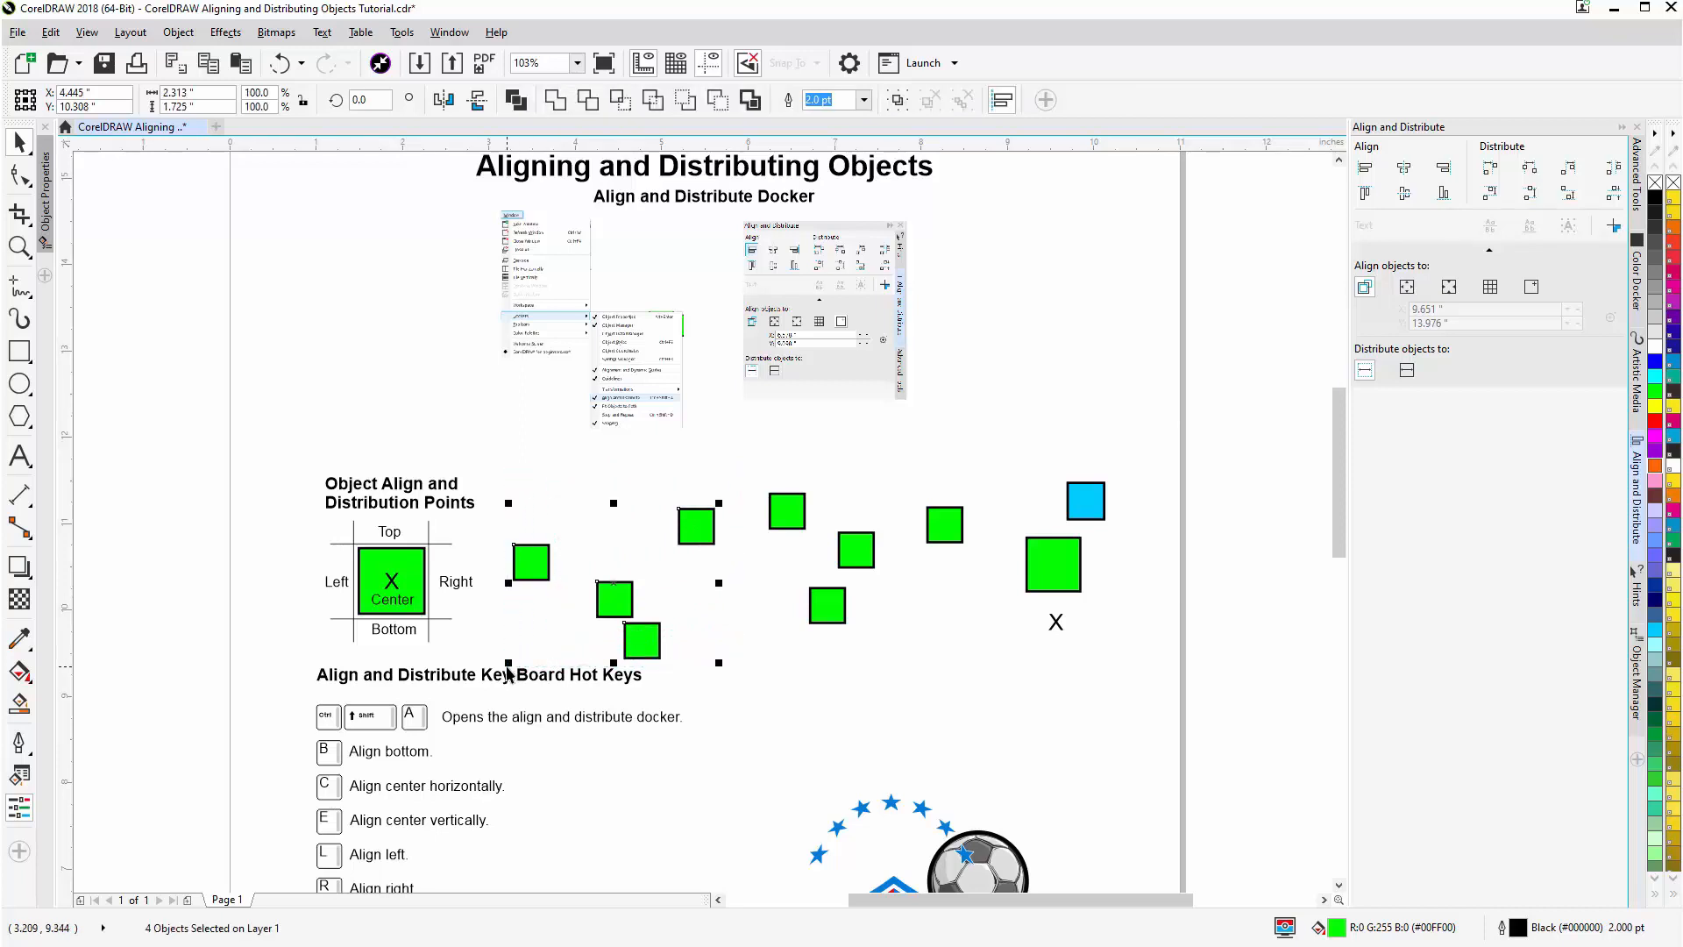
key(e)
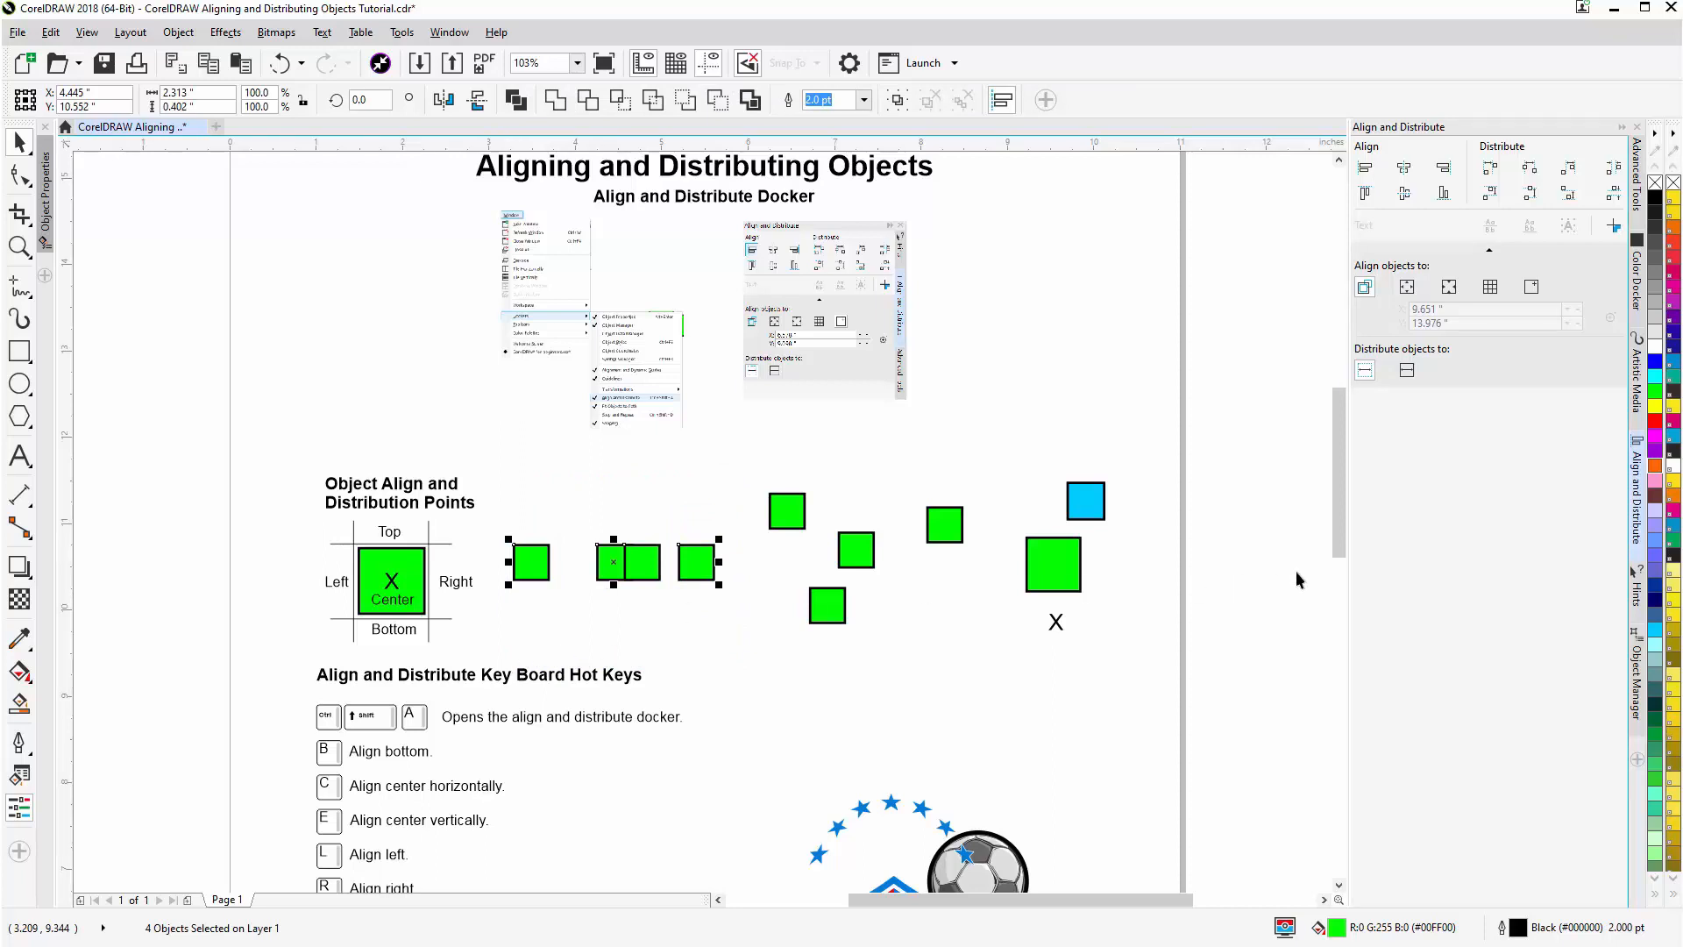
click(1612, 170)
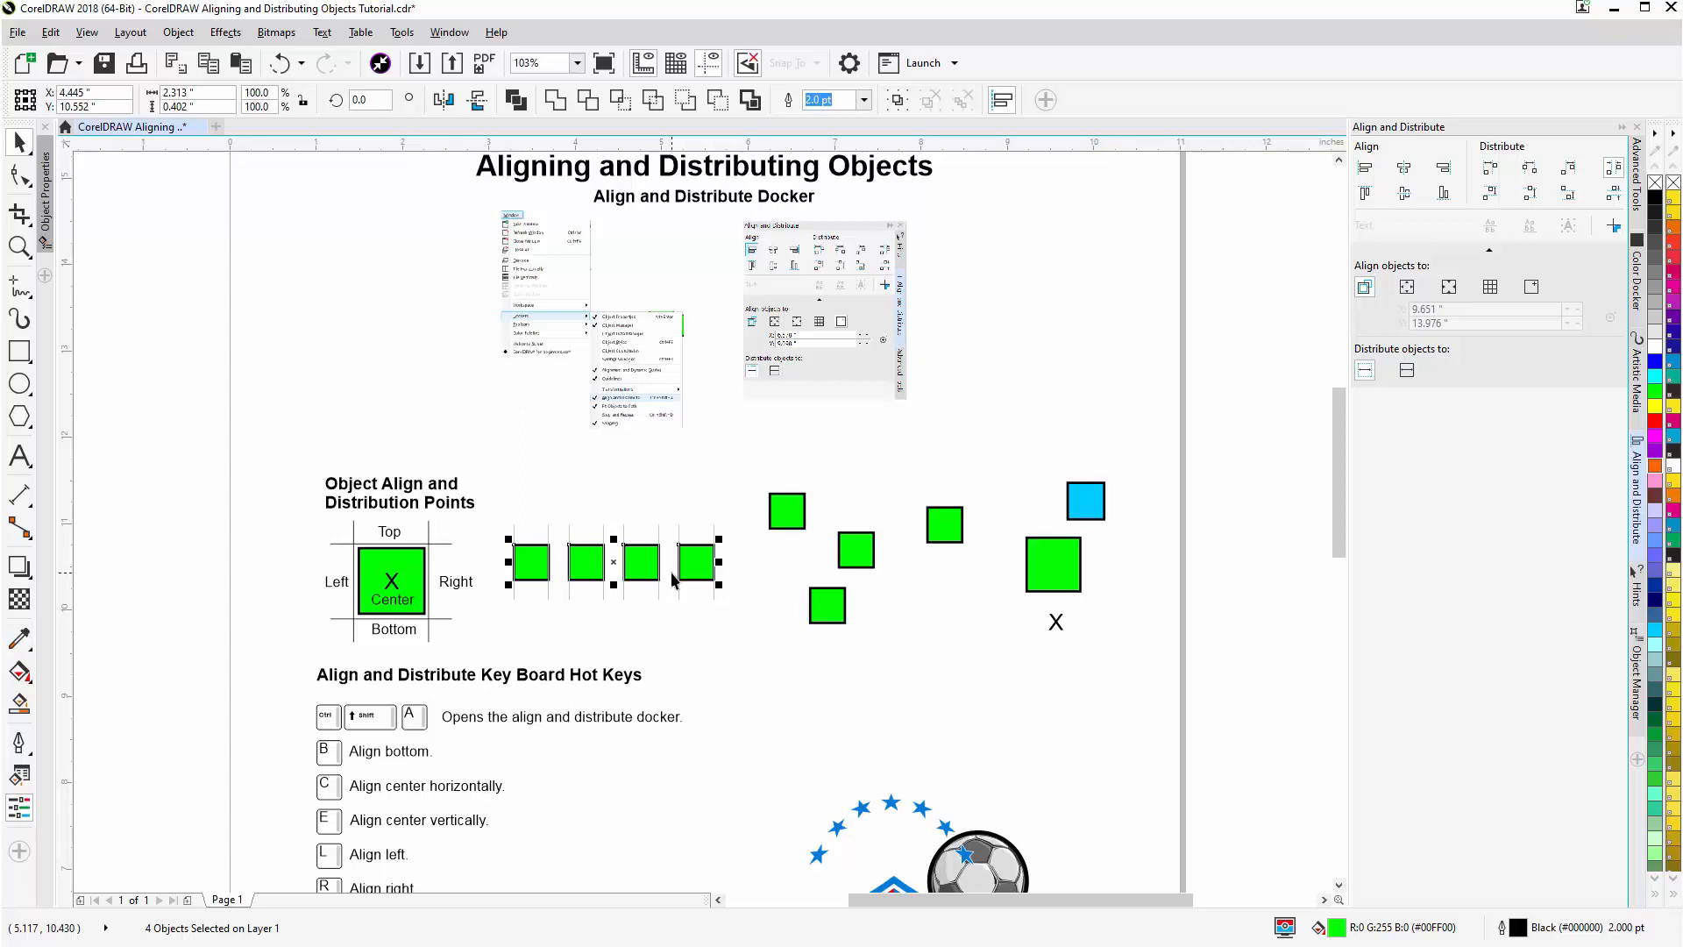
Step: Centre the cyan square, X and large green square on each other both ways
click(792, 688)
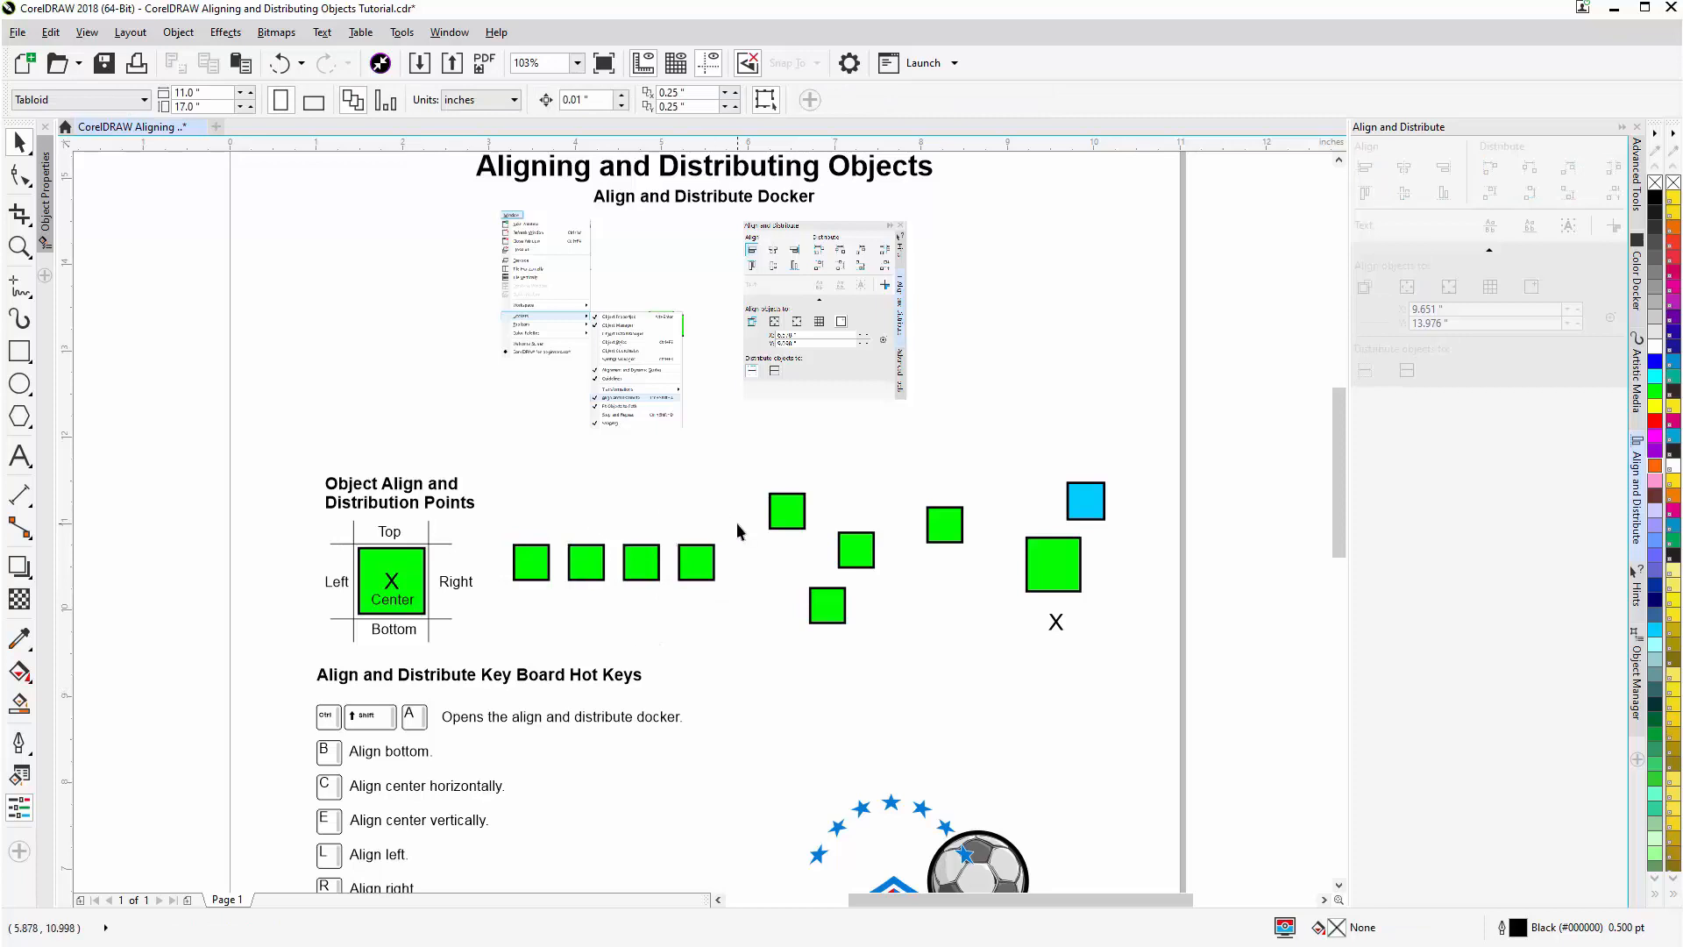
drag(1141, 430, 995, 679)
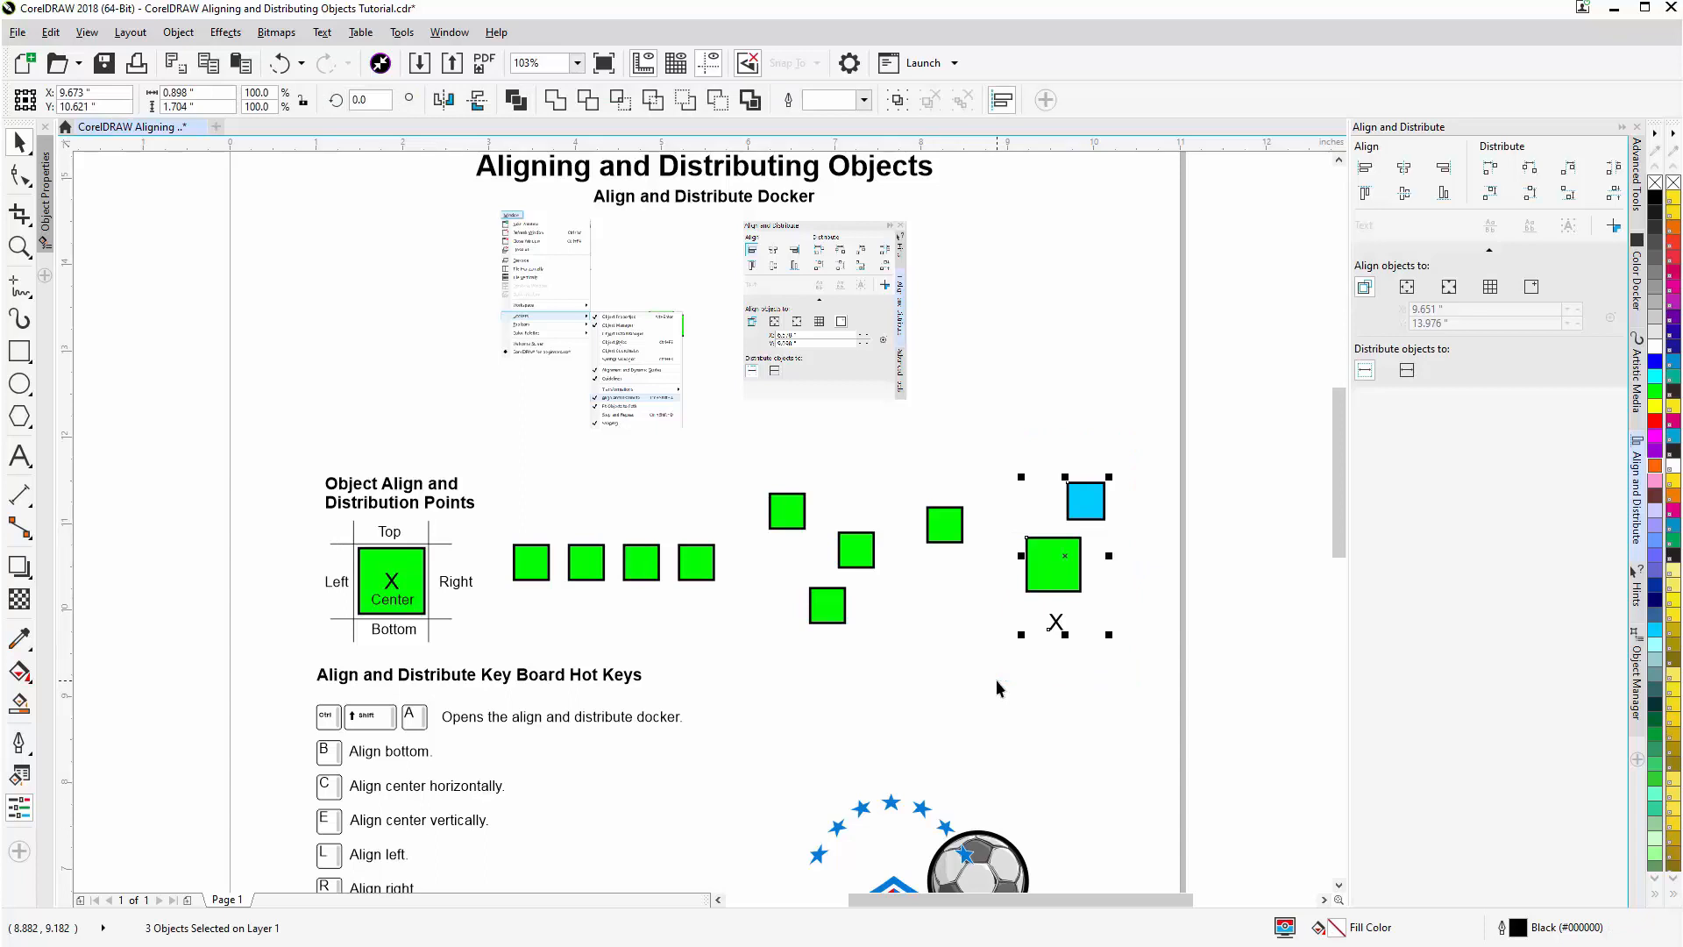
key(c)
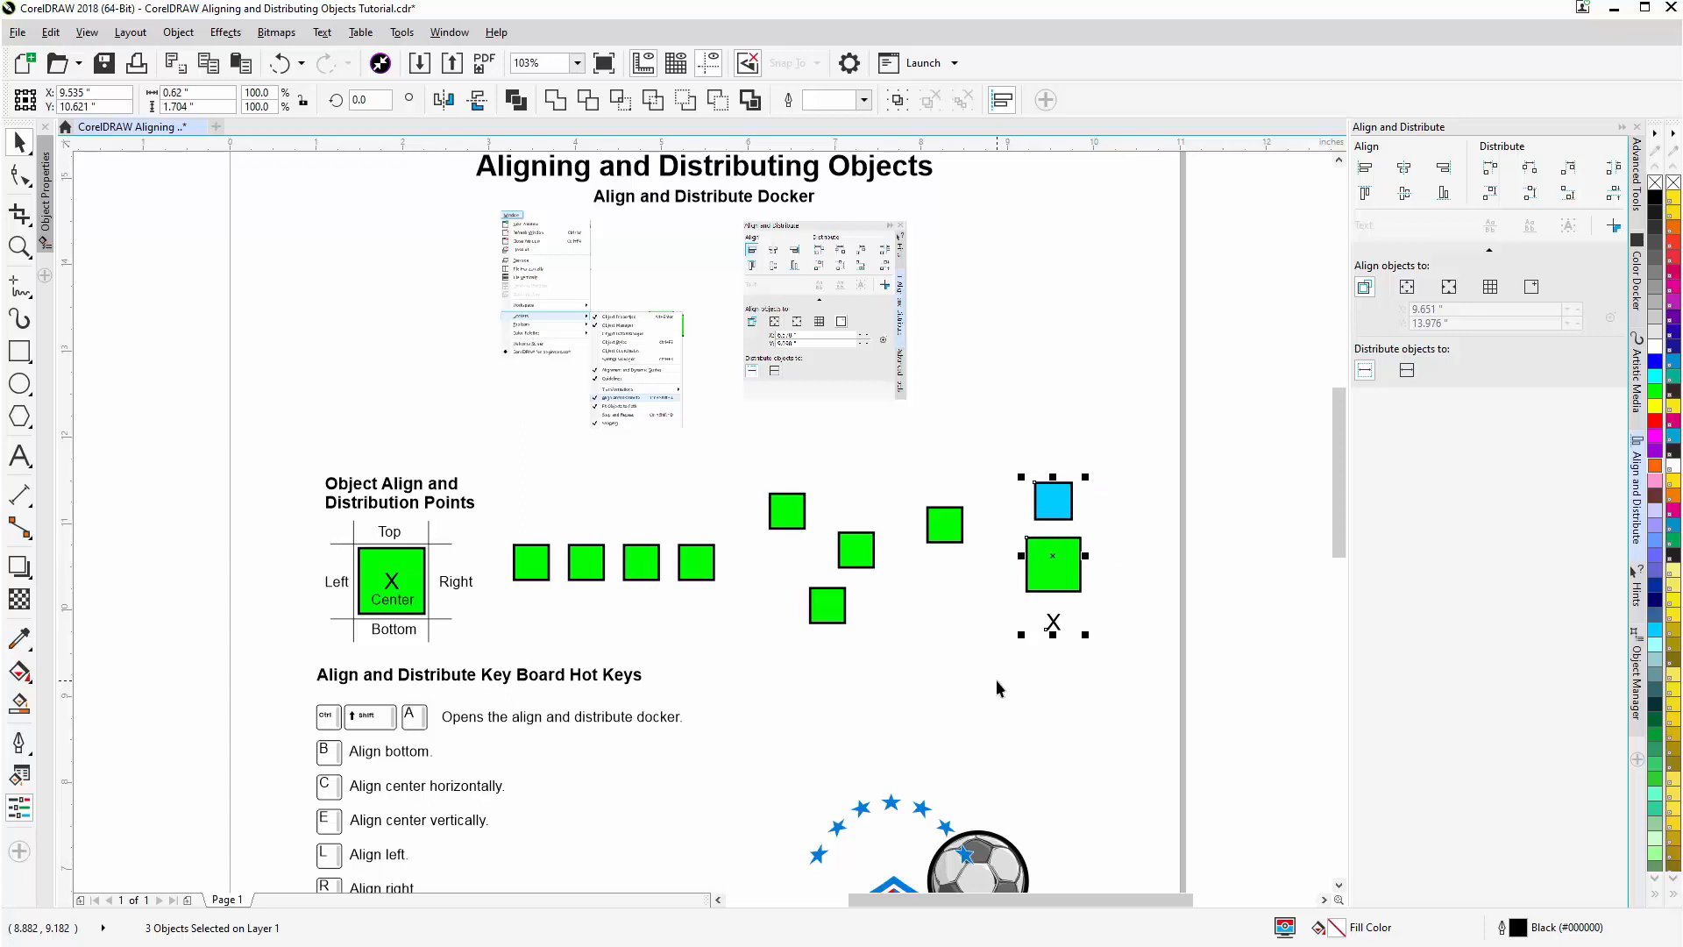
key(e)
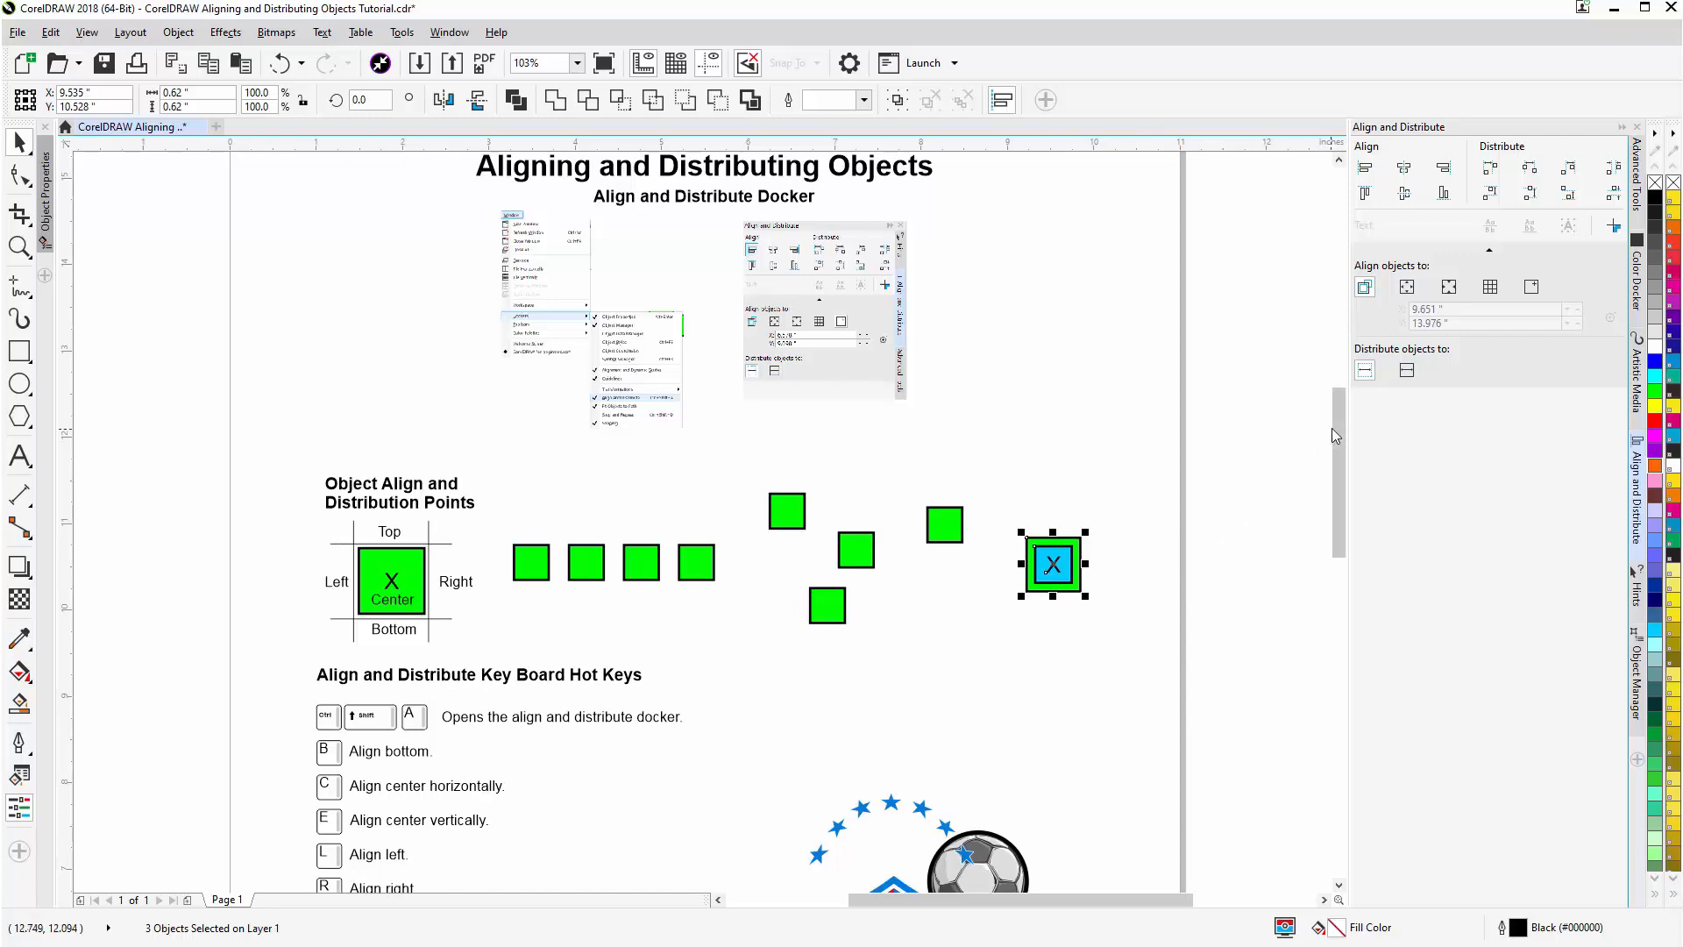
drag(1334, 432, 1338, 520)
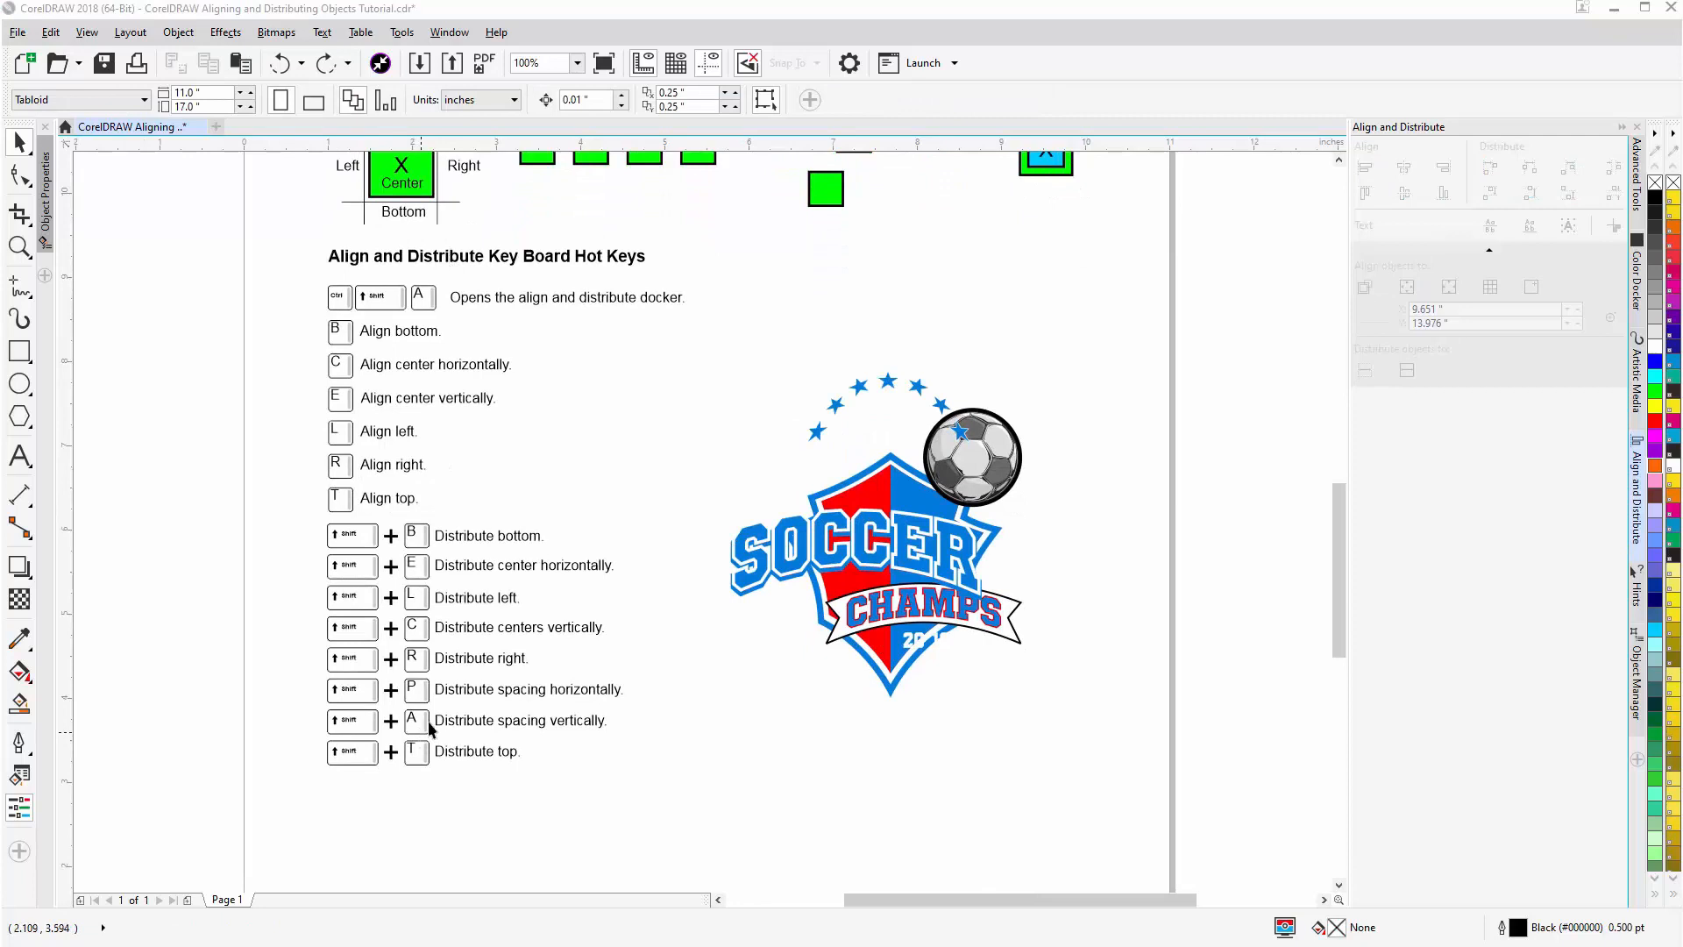
Step: Centre all parts of the soccer logo horizontally on each other
drag(1102, 329, 680, 796)
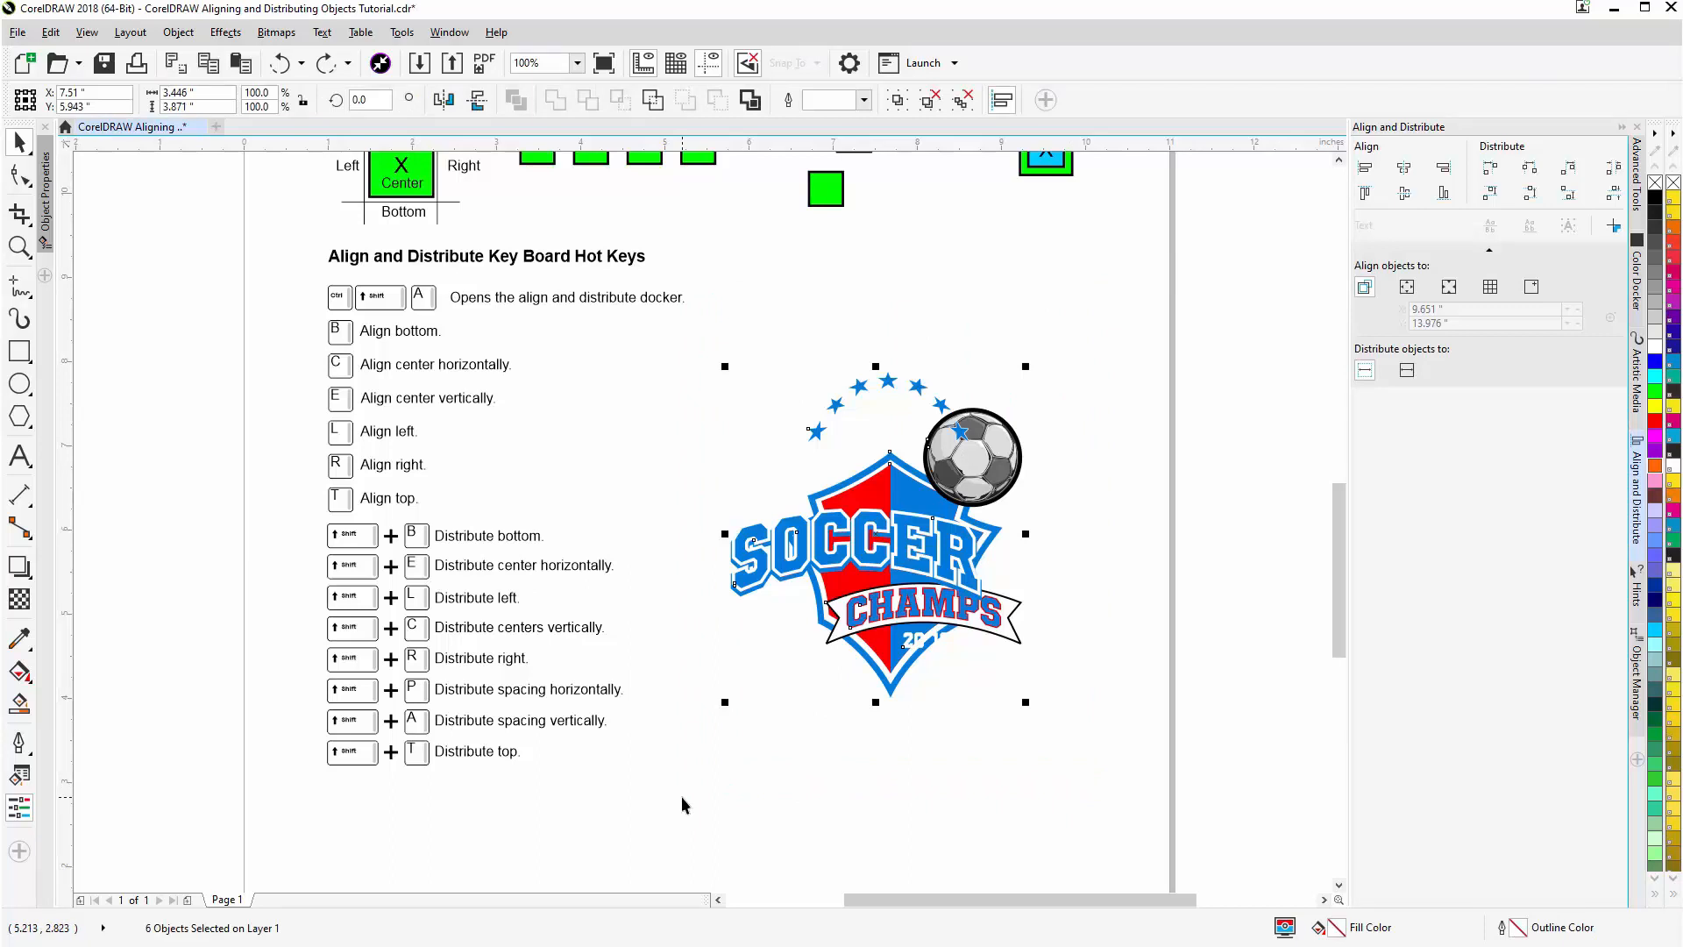
key(c)
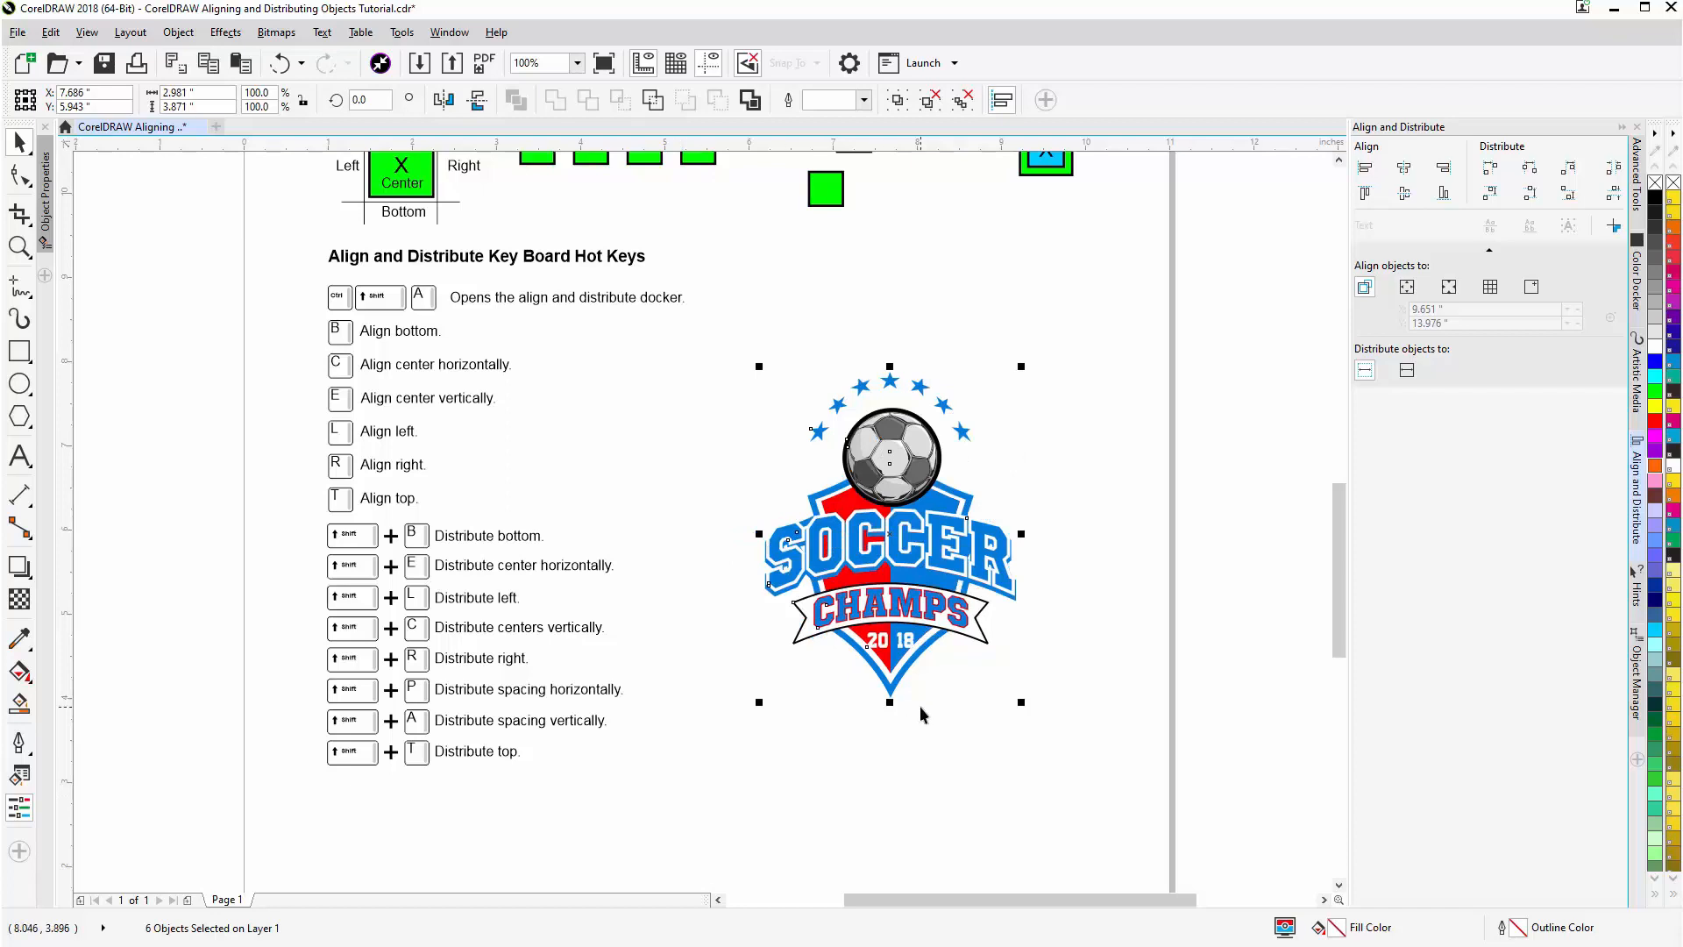
click(918, 707)
Step: Nudge the 2018 number slightly upward within the badge and deselect
drag(984, 713, 833, 639)
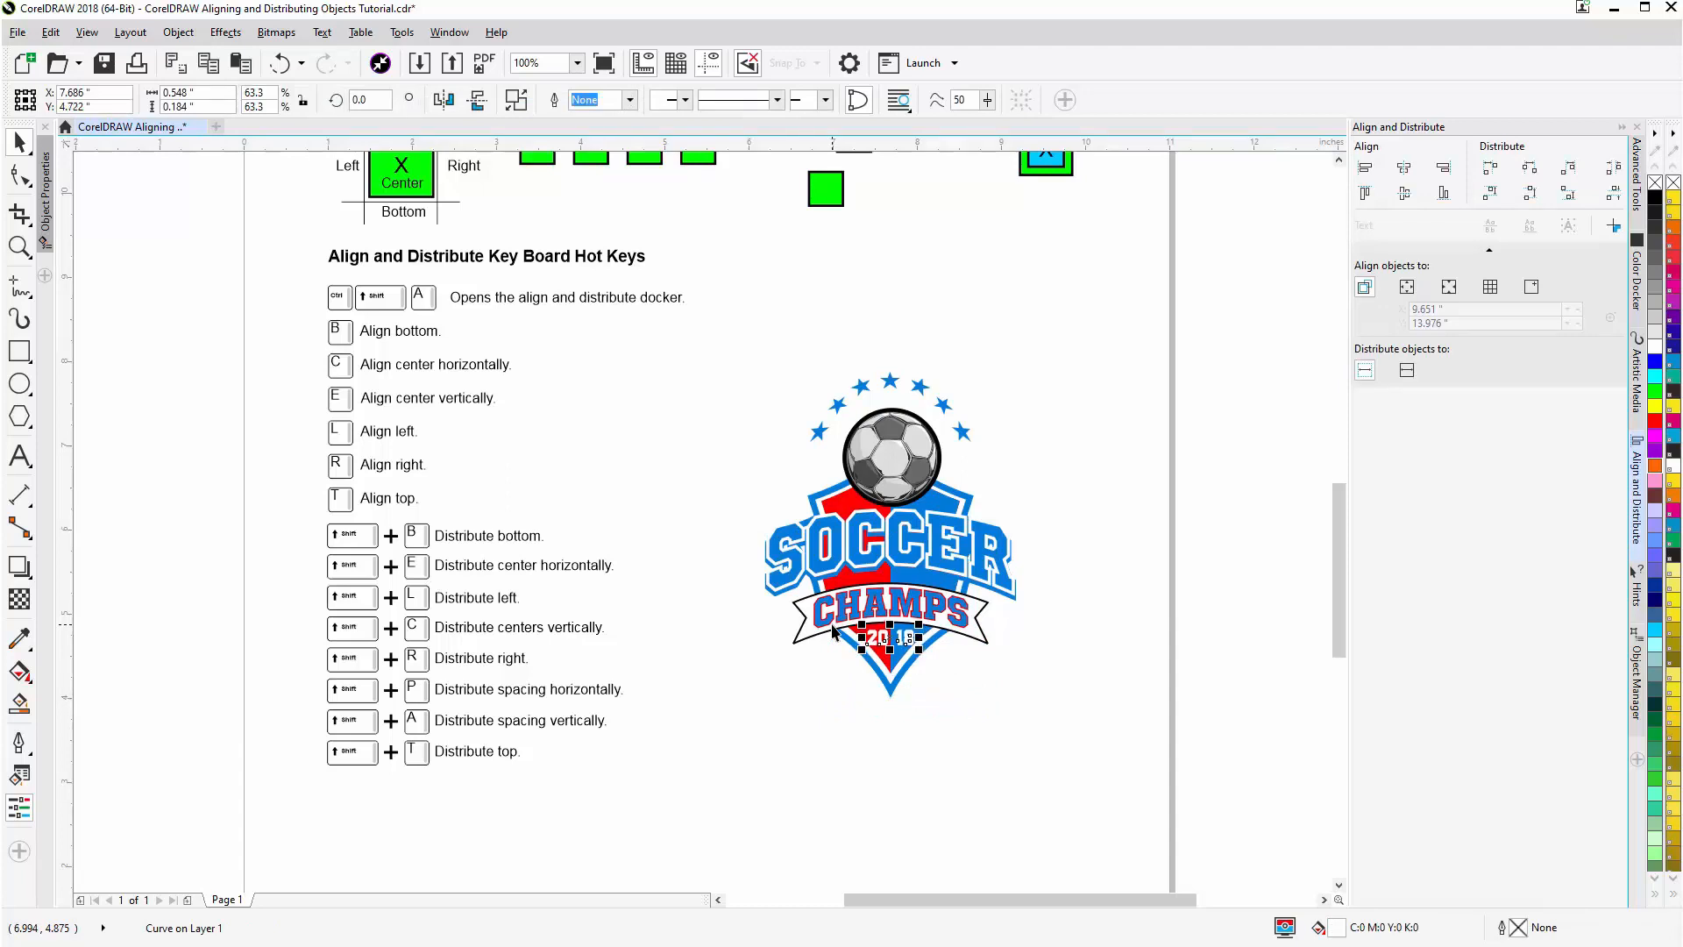
key(Up)
click(1072, 424)
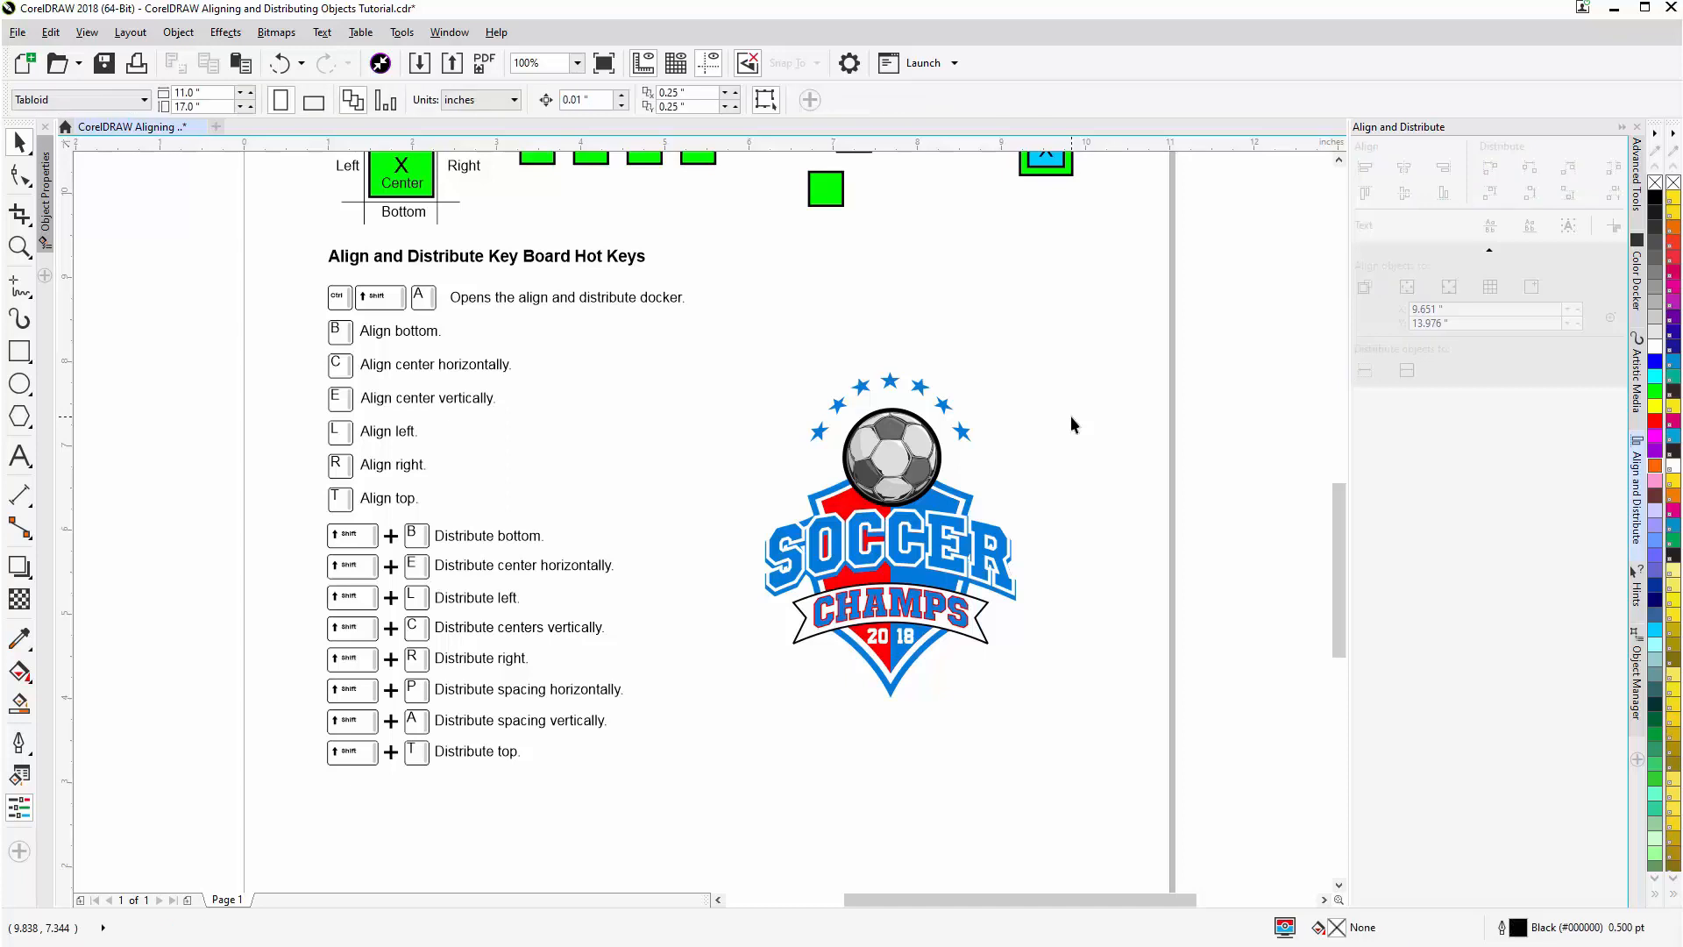